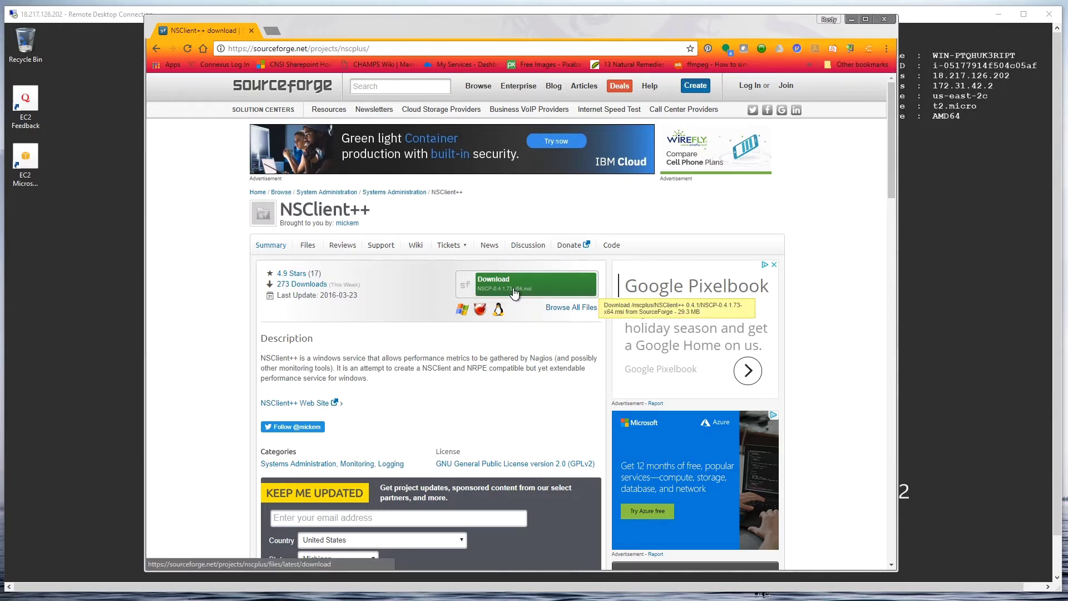
Step: Minimize the Chrome window showing the NSClient++ SourceForge project page
{"action": "left_click", "coordinate": [851, 19]}
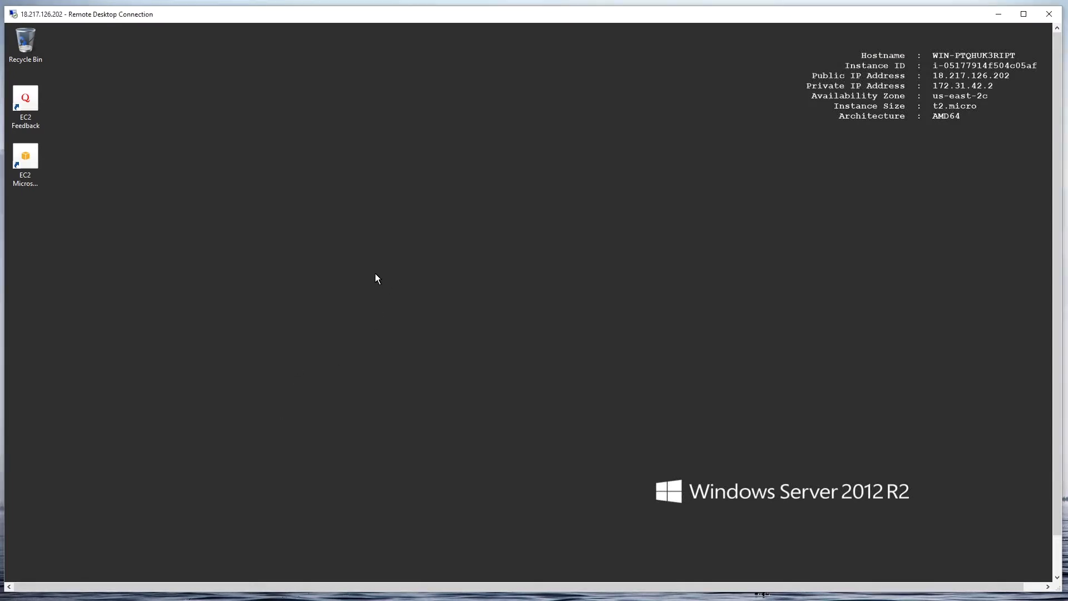
Step: Paste the NSCP-0.4.1.73-x64 installer onto the server desktop and launch its setup wizard
{"action": "right_click", "coordinate": [331, 254]}
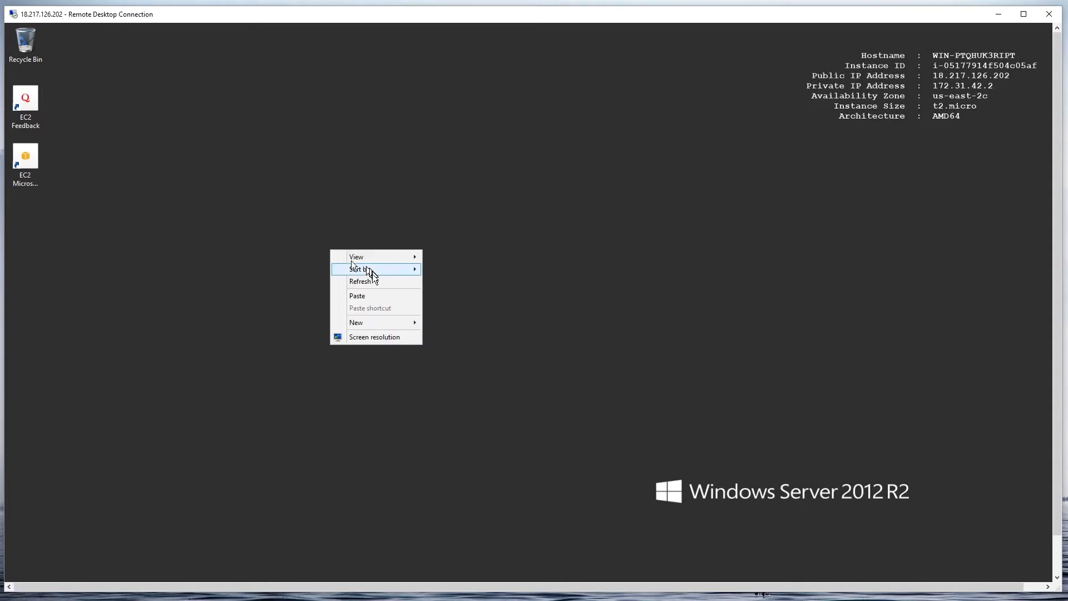
{"action": "left_click", "coordinate": [369, 293]}
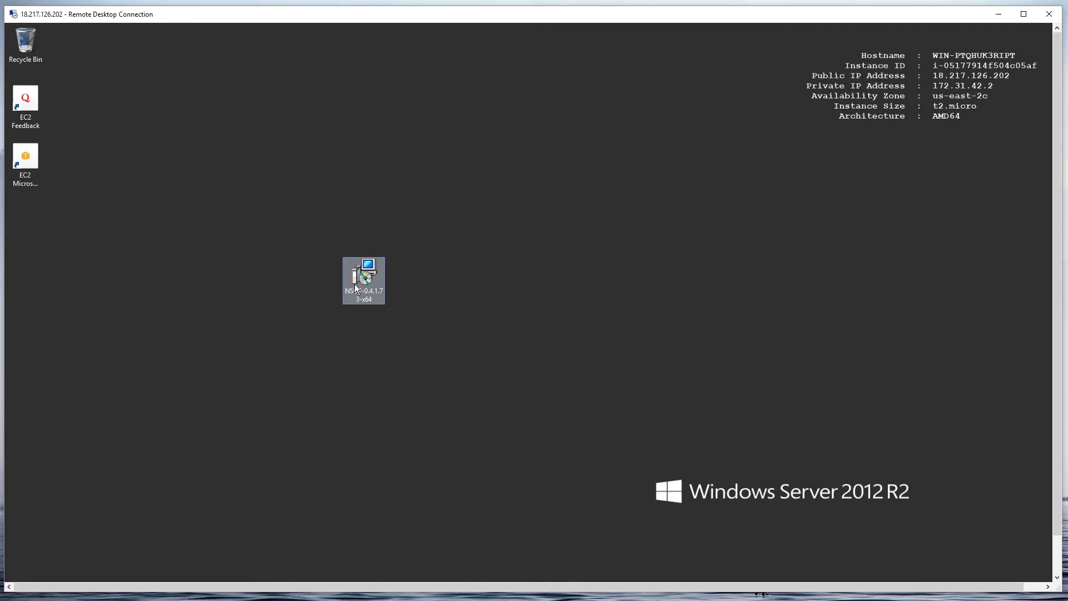
{"action": "double_click", "coordinate": [355, 284]}
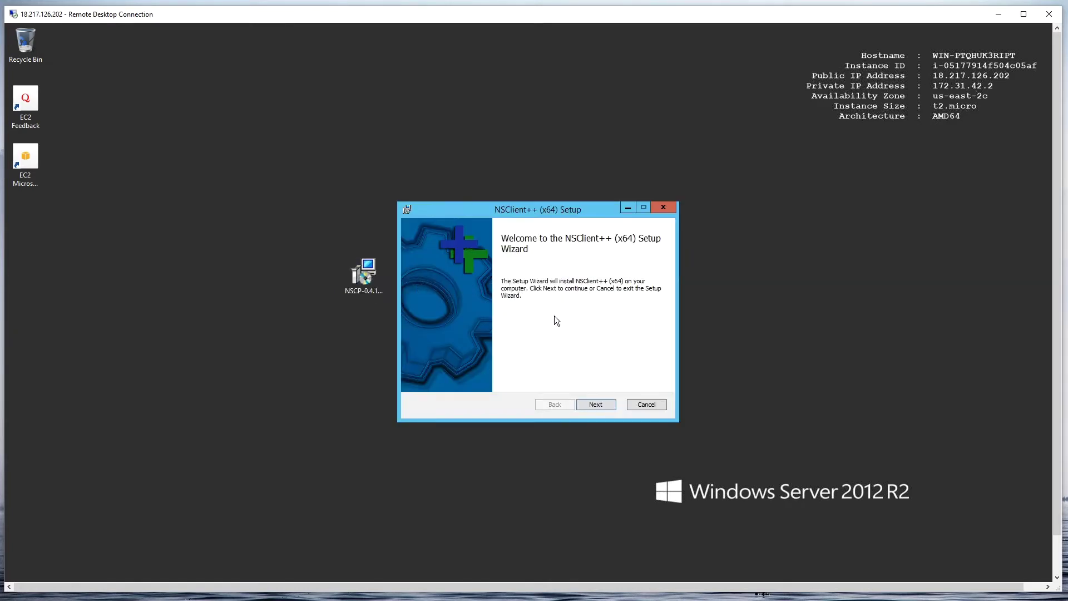
Step: Accept the licence and choose Typical setup, keeping the sample configuration installed
{"action": "left_click", "coordinate": [598, 404]}
{"action": "left_click", "coordinate": [451, 380]}
{"action": "left_click", "coordinate": [595, 403]}
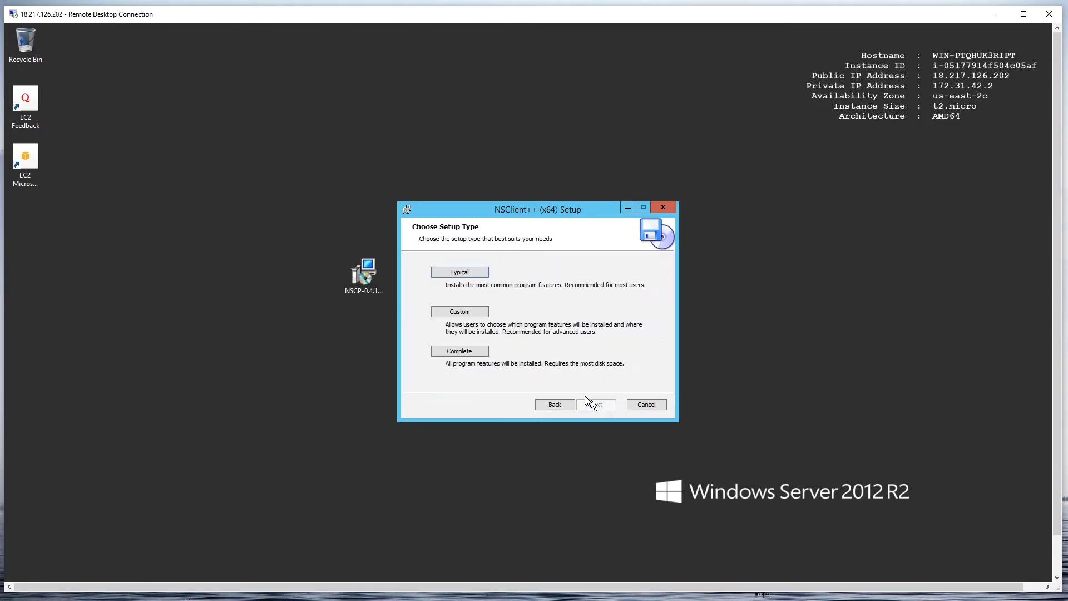
{"action": "left_click", "coordinate": [467, 275]}
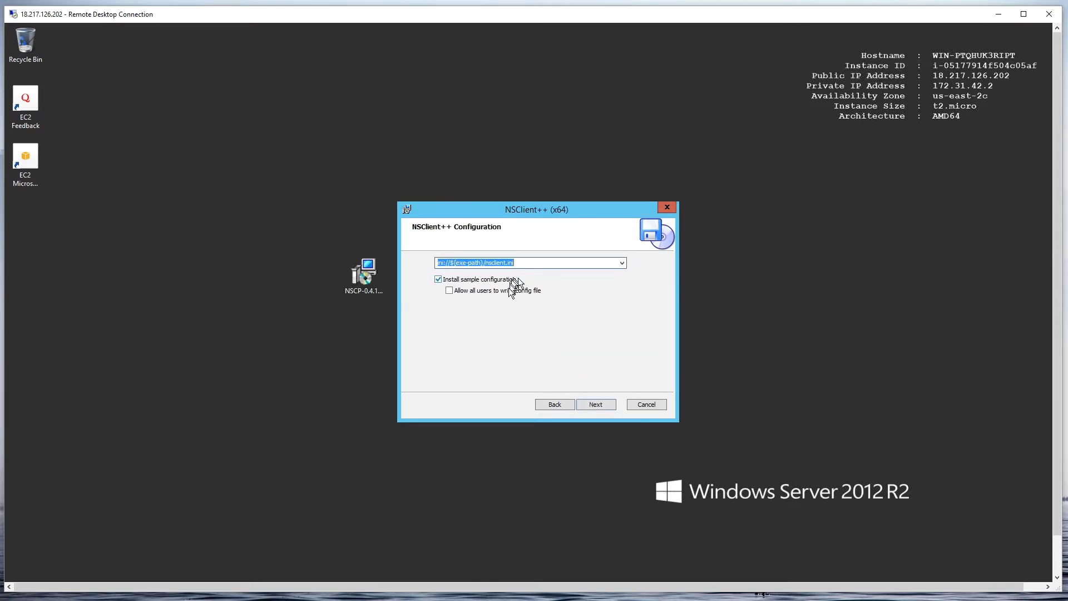
{"action": "left_click", "coordinate": [592, 403]}
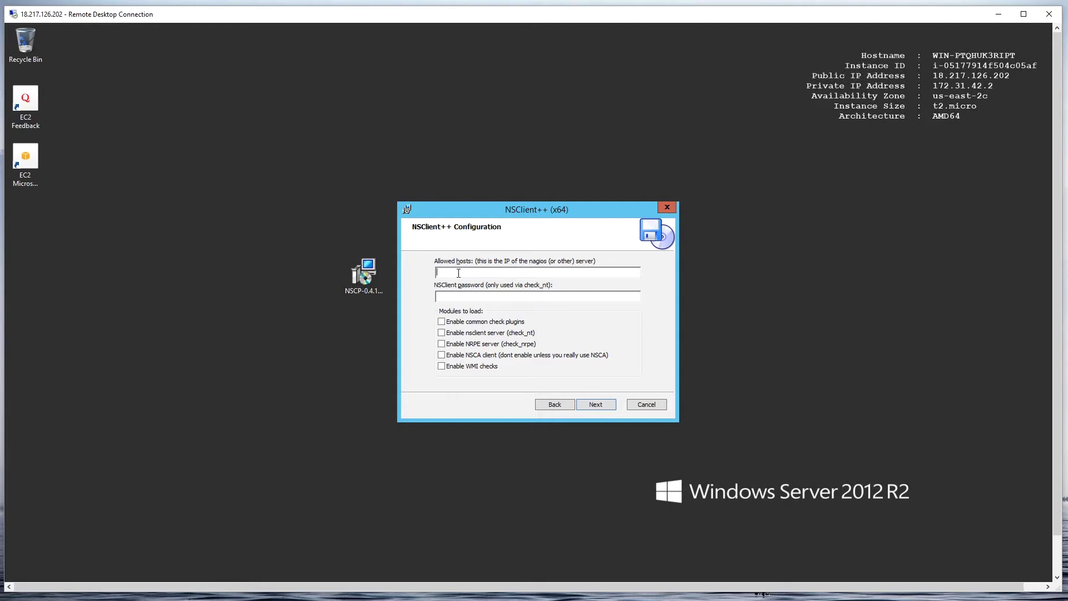
{"action": "left_click", "coordinate": [443, 323]}
{"action": "left_click", "coordinate": [441, 333]}
{"action": "left_click", "coordinate": [442, 344]}
{"action": "left_click", "coordinate": [442, 366]}
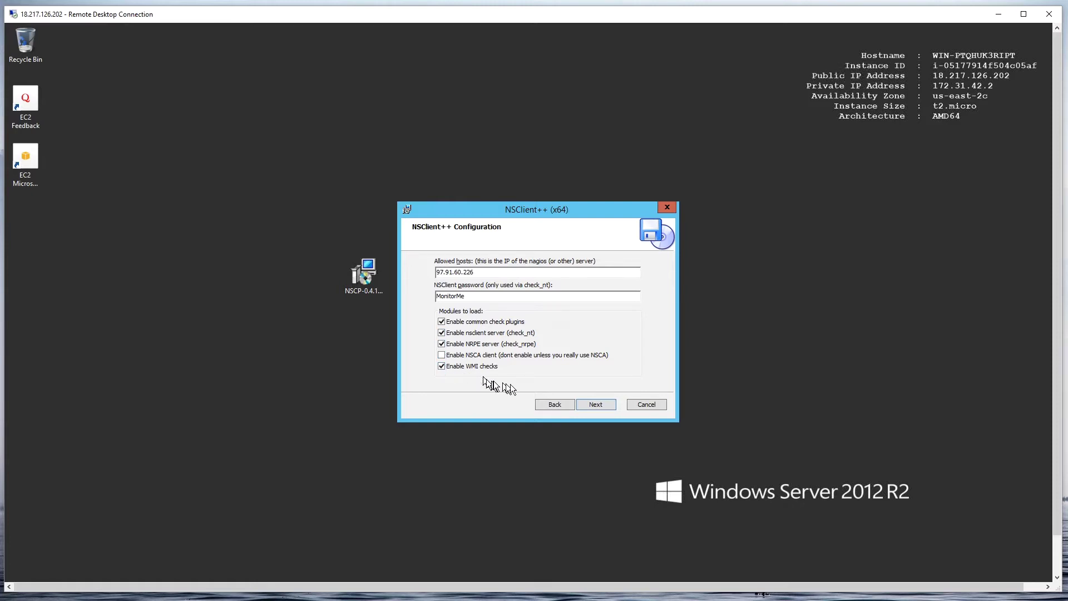
{"action": "left_click", "coordinate": [596, 404]}
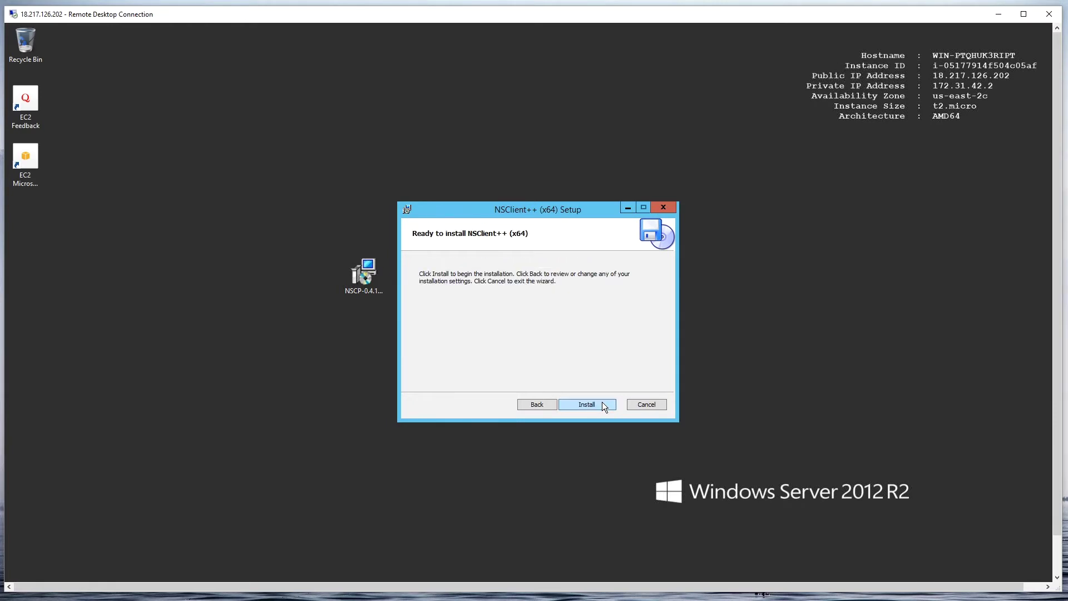
Step: Install NSClient++ (x64) and close the completed setup wizard
{"action": "left_click", "coordinate": [602, 404]}
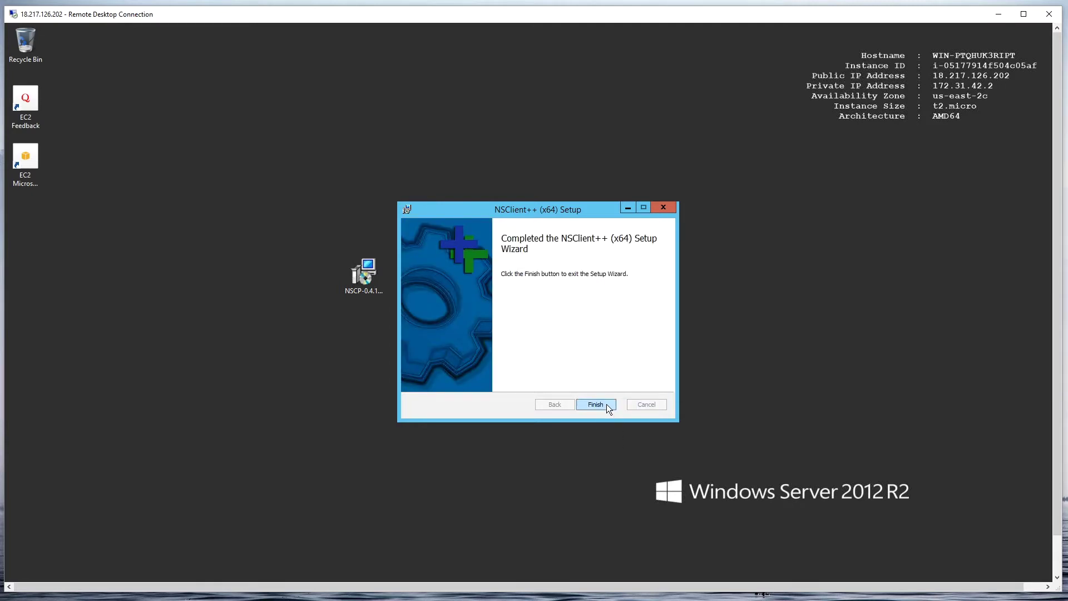
{"action": "left_click", "coordinate": [607, 408]}
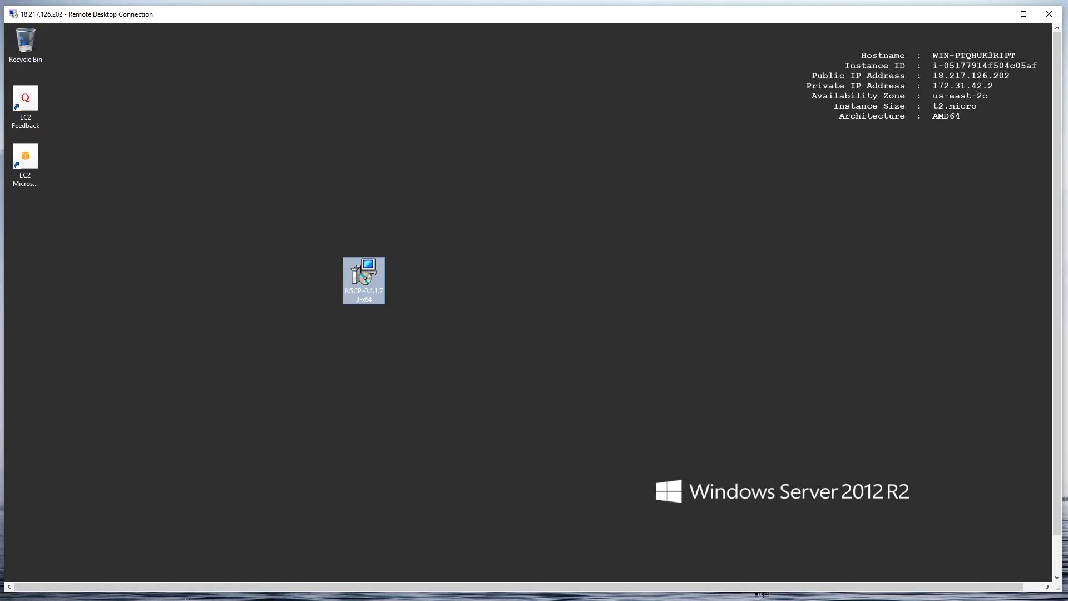
{"action": "left_click_drag", "start_coordinate": [762, 594], "coordinate": [531, 39]}
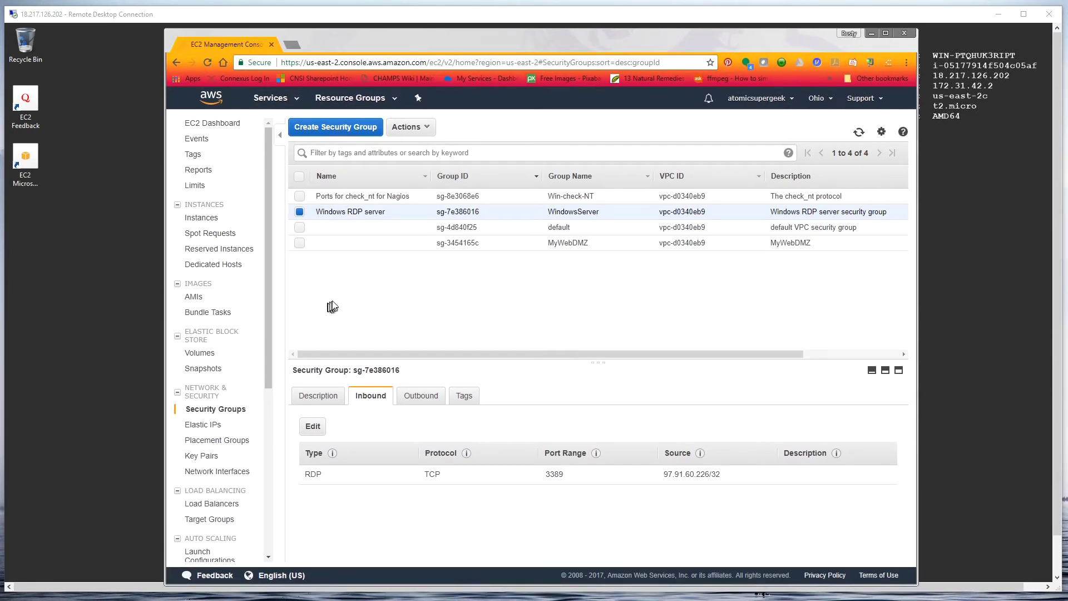
{"action": "mouse_move", "coordinate": [356, 210]}
{"action": "left_click", "coordinate": [345, 198]}
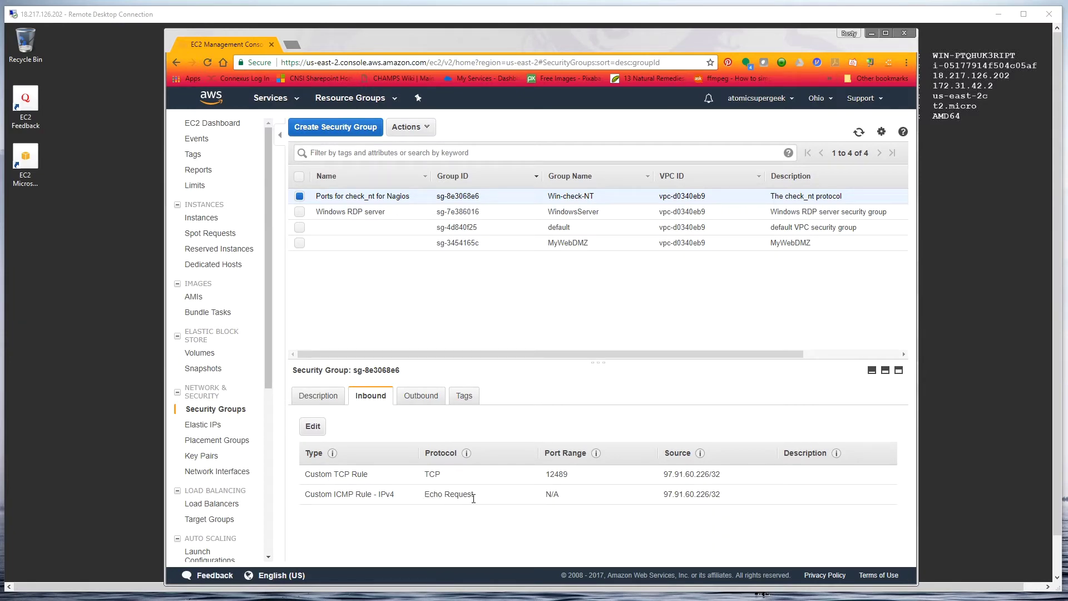
{"action": "left_click", "coordinate": [872, 34]}
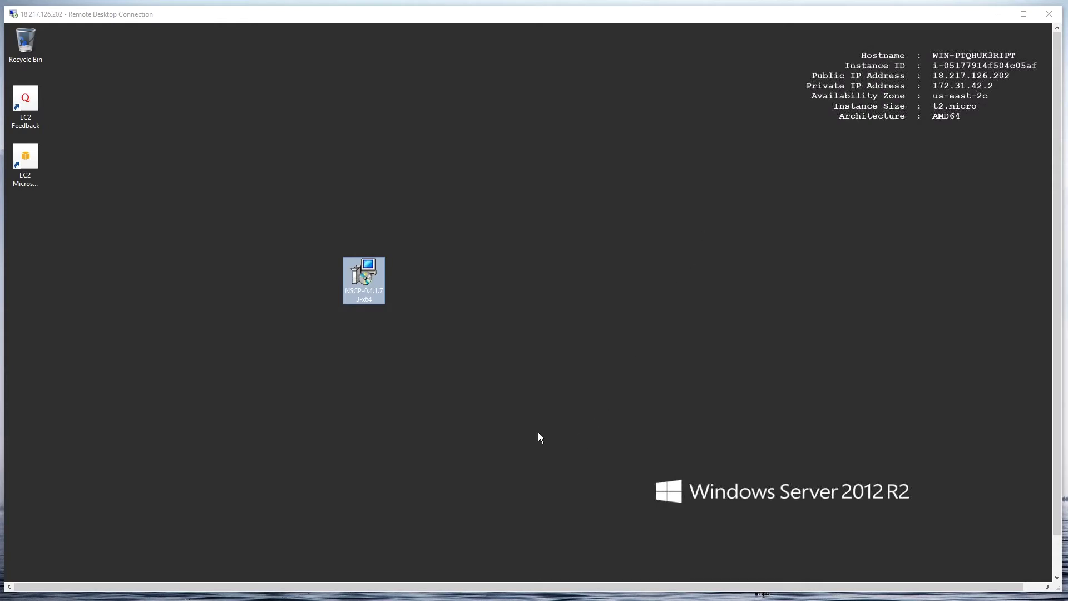
Step: Switch to the CentOS Nagios terminal and open /etc/nagios/objects/commands.cfg in Emacs
{"action": "left_click", "coordinate": [998, 15]}
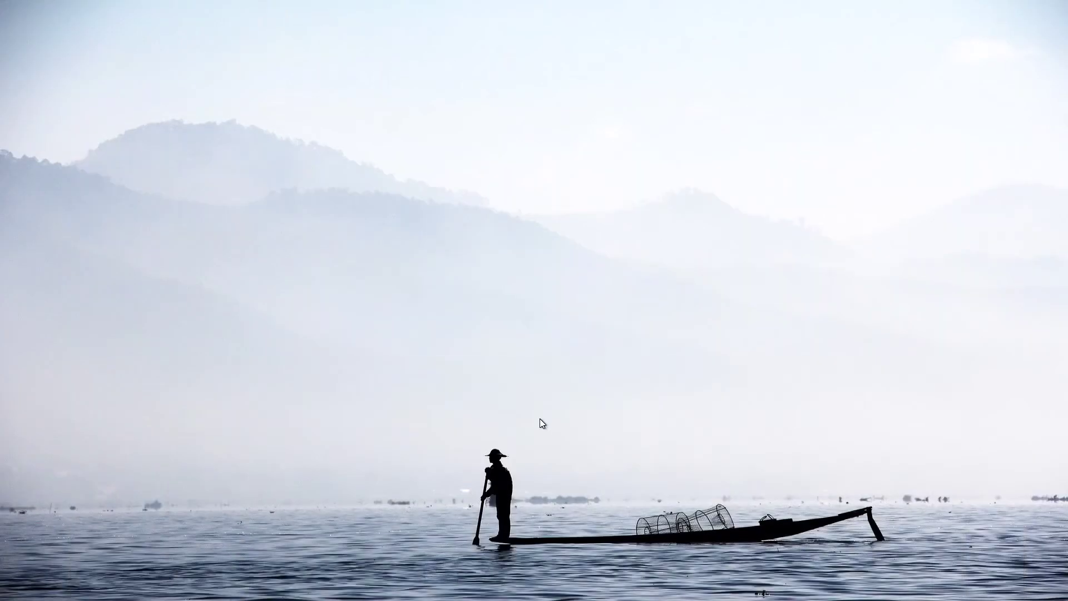
{"action": "key", "text": "alt+Tab"}
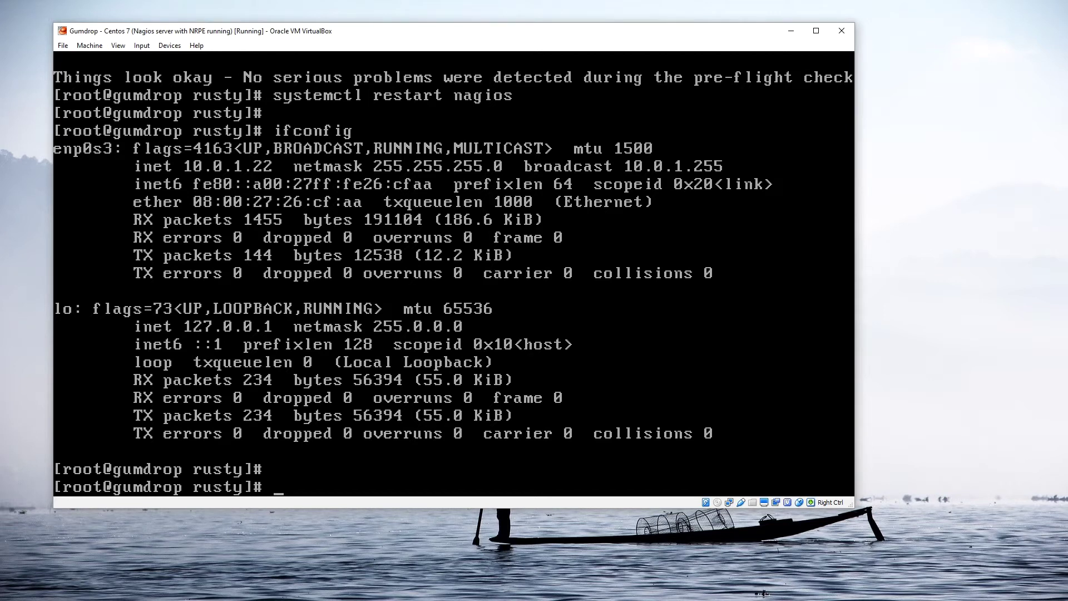
{"action": "type", "text": "emacs /etc/n"}
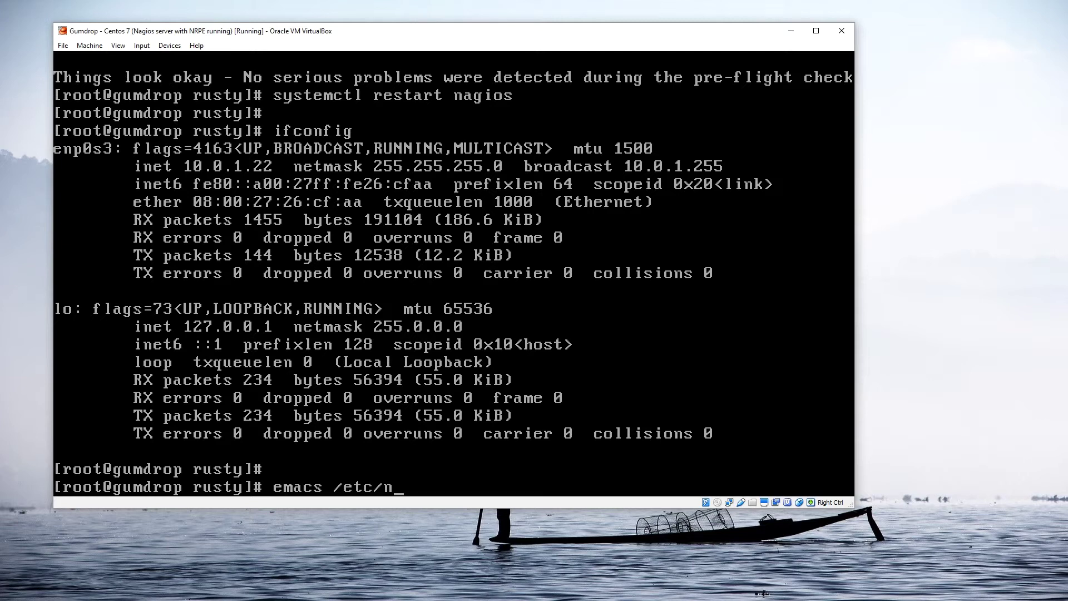
{"action": "type", "text": "agios/ob"}
{"action": "key", "text": "Tab"}
{"action": "type", "text": "com"}
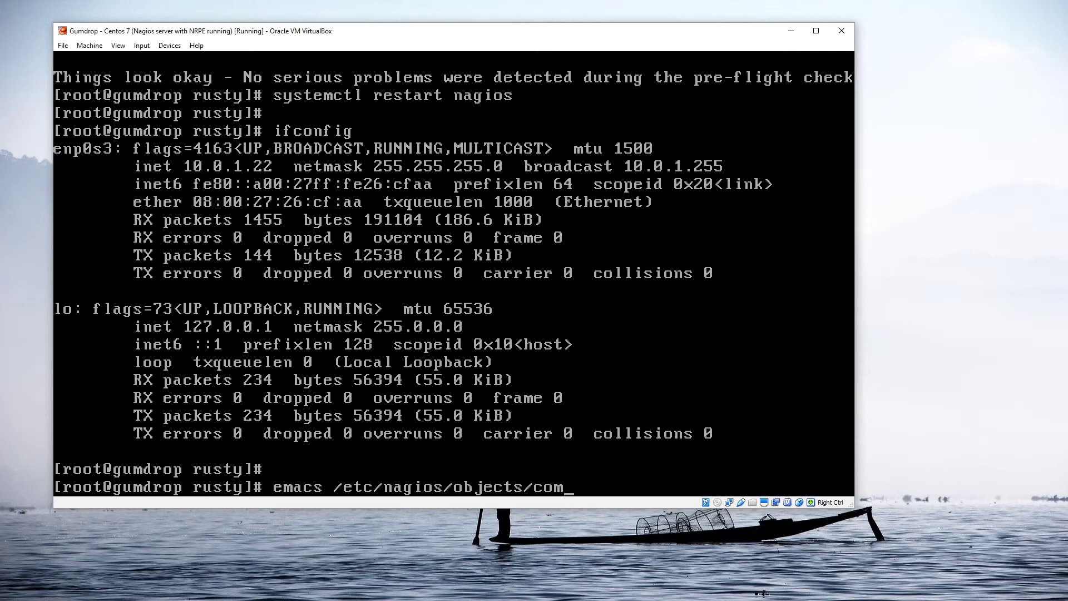
{"action": "key", "text": "Tab"}
{"action": "key", "text": "Return"}
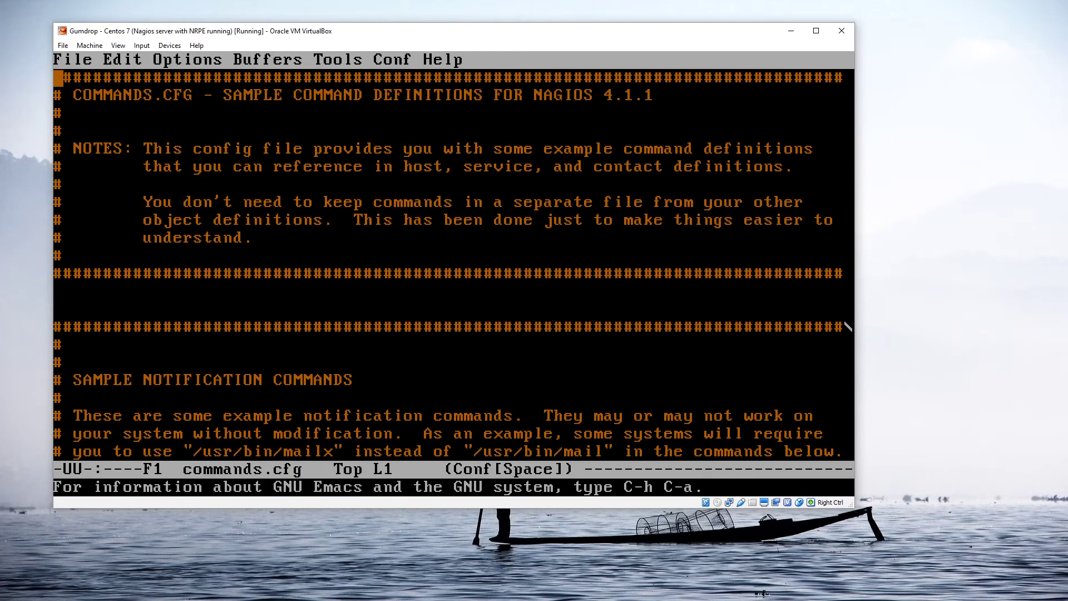
Step: Add -s with the NSClient++ password after port 12489 on the check_nt command_line
{"action": "key", "text": "Up"}
{"action": "key", "text": "ctrl+s"}
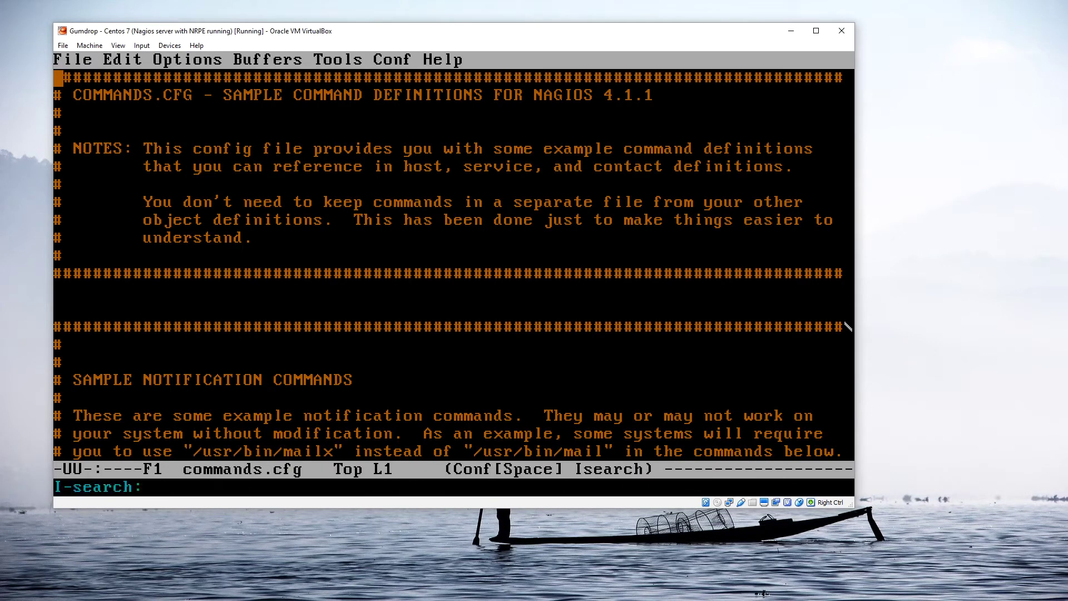
{"action": "type", "text": "check_nt"}
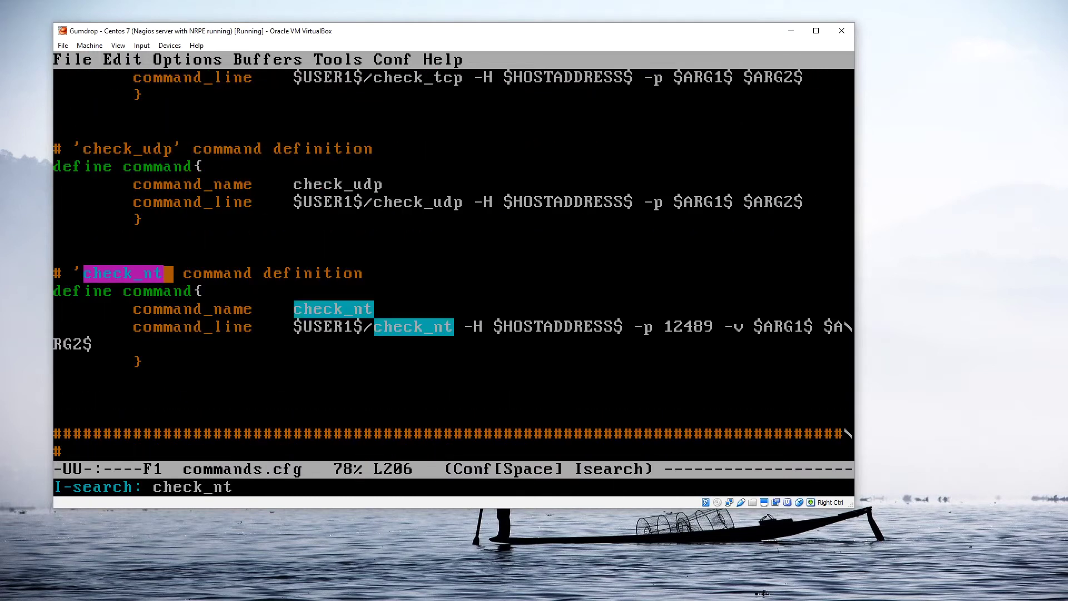
{"action": "key", "text": "Return"}
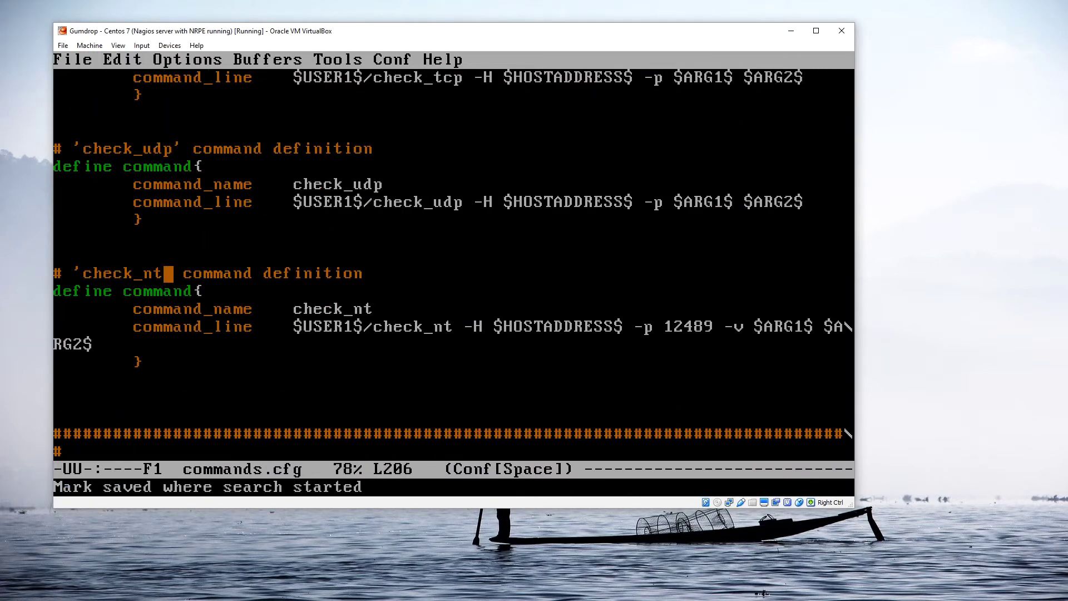
{"action": "key", "text": "Down"}
{"action": "key", "text": "Down"}
{"action": "key", "text": "Down"}
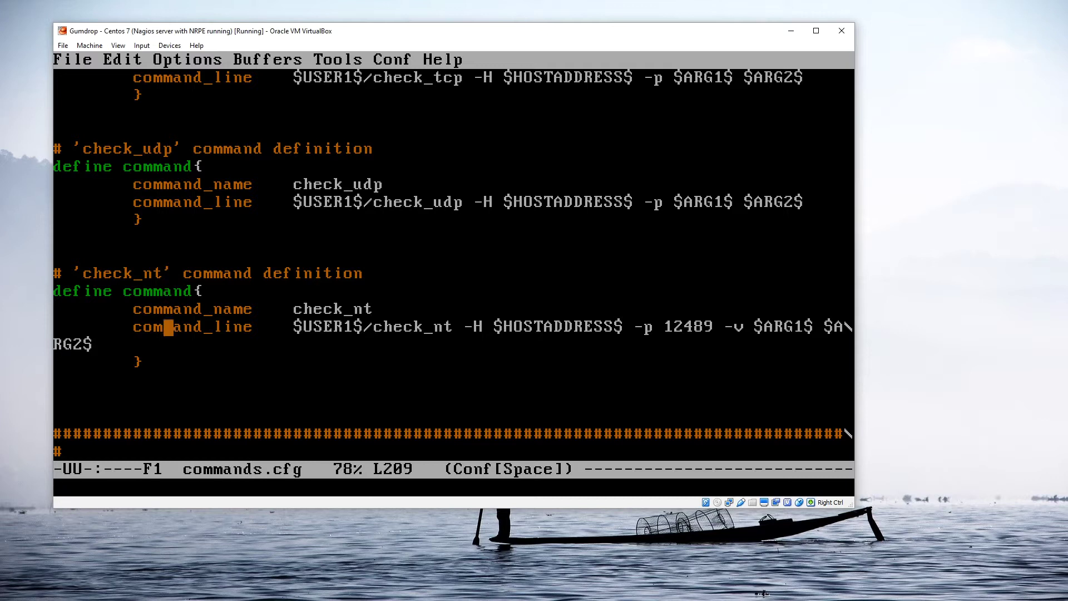
{"action": "key", "text": "Right"}
{"action": "key", "text": "Right"}
{"action": "key", "text": "Right"}
{"action": "key", "text": "Right"}
{"action": "key", "text": "Right"}
{"action": "key", "text": "Right"}
{"action": "key", "text": "Right"}
{"action": "key", "text": "Right"}
{"action": "key", "text": "Right"}
{"action": "key", "text": "Right"}
{"action": "key", "text": "Right"}
{"action": "key", "text": "Right"}
{"action": "key", "text": "Right"}
{"action": "key", "text": "Right"}
{"action": "key", "text": "Right"}
{"action": "key", "text": "Right"}
{"action": "key", "text": "Right"}
{"action": "key", "text": "Right"}
{"action": "key", "text": "Right"}
{"action": "key", "text": "Right"}
{"action": "key", "text": "Right"}
{"action": "key", "text": "Right"}
{"action": "key", "text": "Right"}
{"action": "key", "text": "Right"}
{"action": "key", "text": "Right"}
{"action": "key", "text": "Right"}
{"action": "key", "text": "Right"}
{"action": "key", "text": "Right"}
{"action": "key", "text": "Right"}
{"action": "key", "text": "Right"}
{"action": "key", "text": "Right"}
{"action": "key", "text": "Right"}
{"action": "key", "text": "Right"}
{"action": "key", "text": "Right"}
{"action": "type", "text": "-s "}
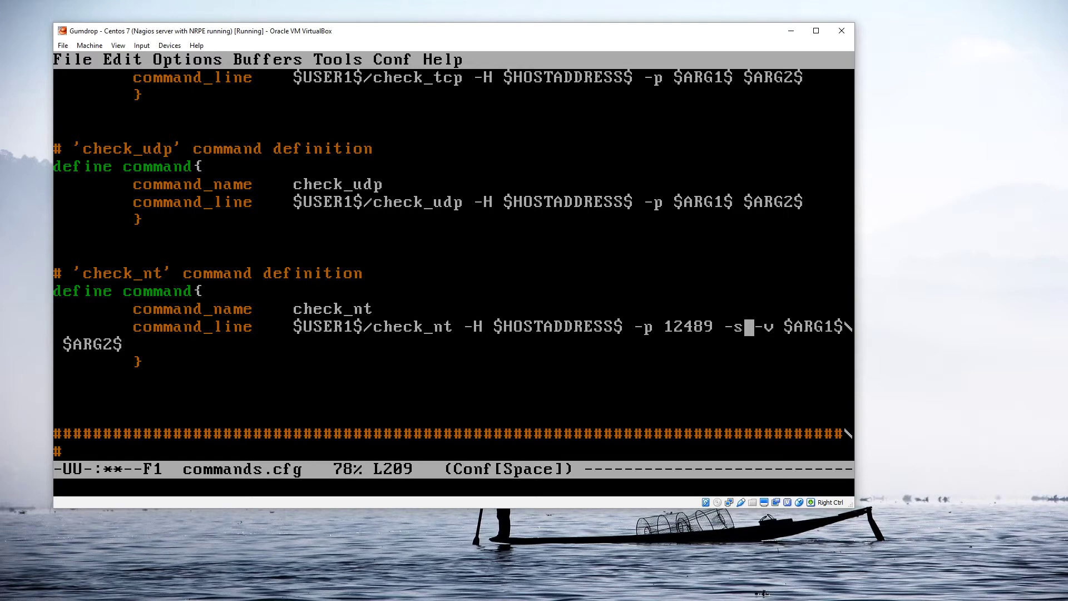
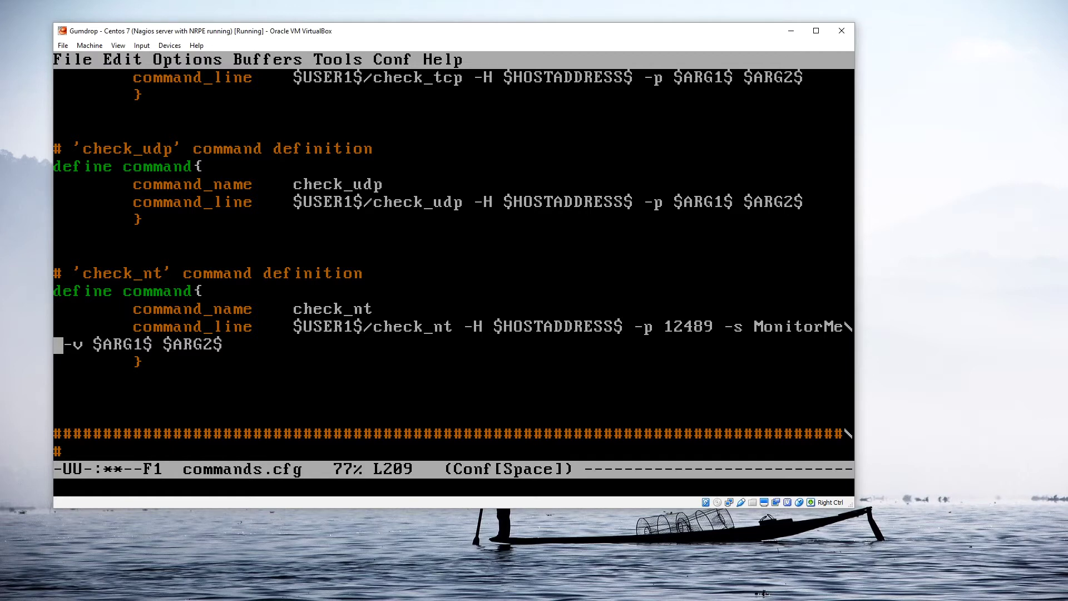
Step: Save commands.cfg and exit Emacs back to the shell
{"action": "key", "text": "ctrl+x"}
{"action": "key", "text": "ctrl+s"}
{"action": "key", "text": "ctrl+x"}
{"action": "key", "text": "ctrl+c"}
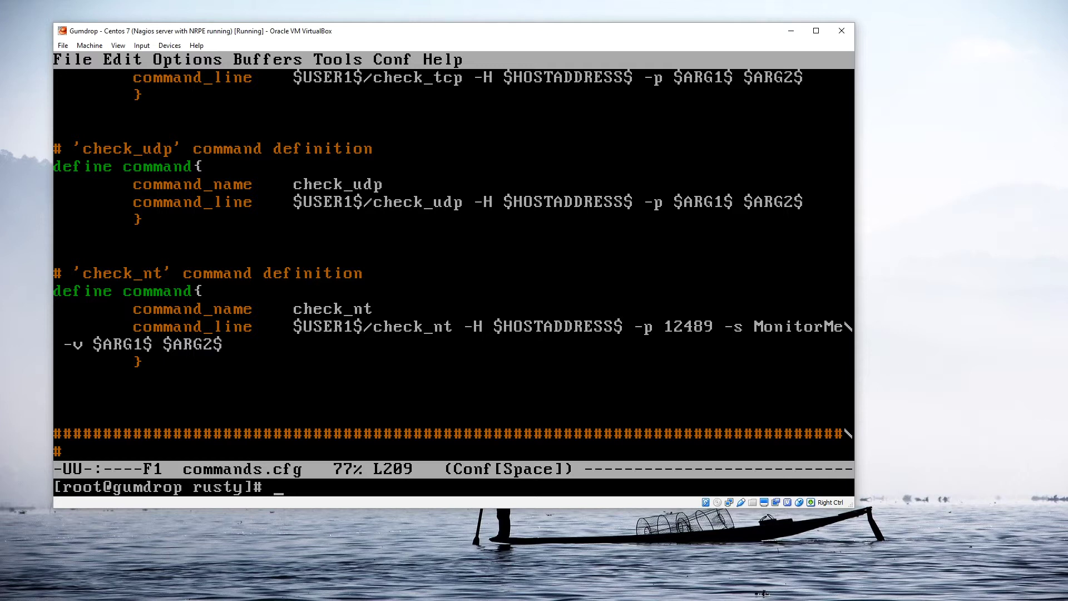
Step: Copy /etc/nagios/objects/windows.cfg to /etc/nagios/servers/kittyhawk.cfg
{"action": "type", "text": "cp /etc/nagios/"}
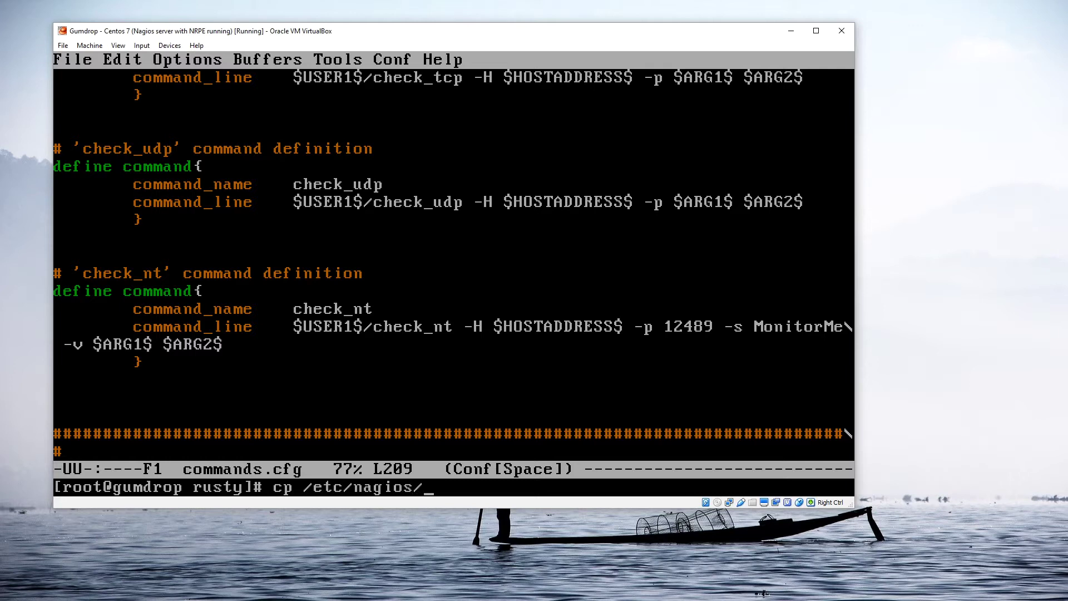
{"action": "type", "text": "objects/wind"}
{"action": "key", "text": "BackSpace"}
{"action": "key", "text": "BackSpace"}
{"action": "type", "text": "n"}
{"action": "key", "text": "Tab"}
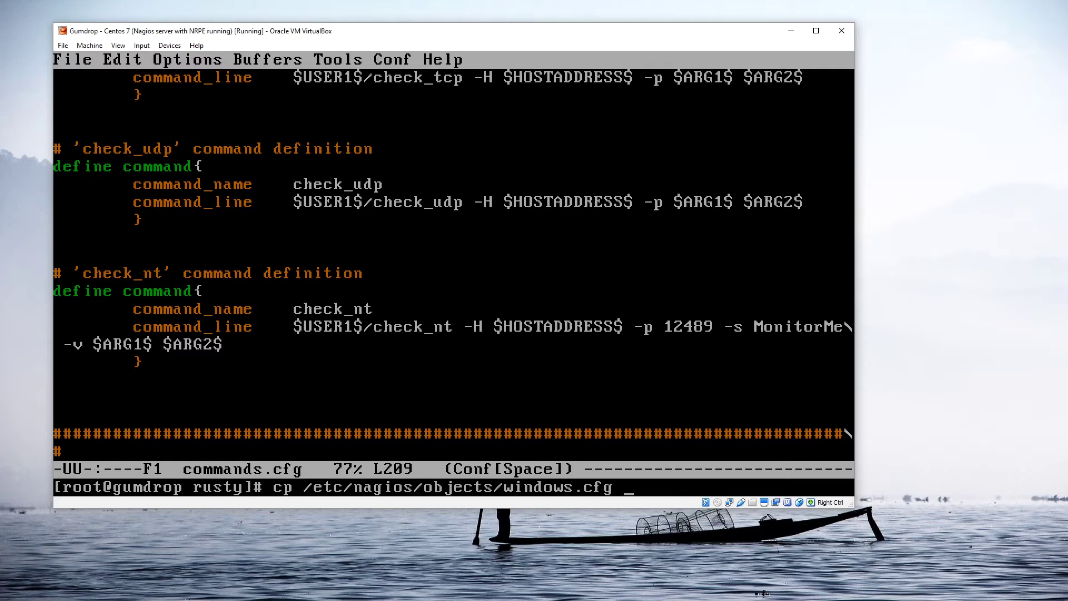
{"action": "type", "text": "/"}
{"action": "type", "text": "etc/nagios/"}
{"action": "type", "text": "ser"}
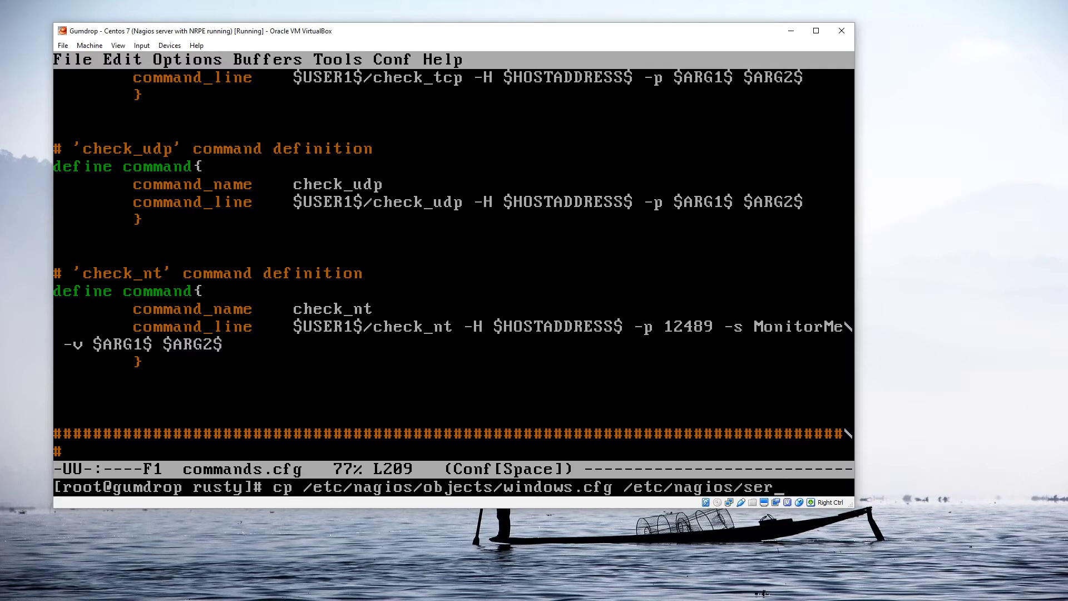
{"action": "type", "text": "vers/kit"}
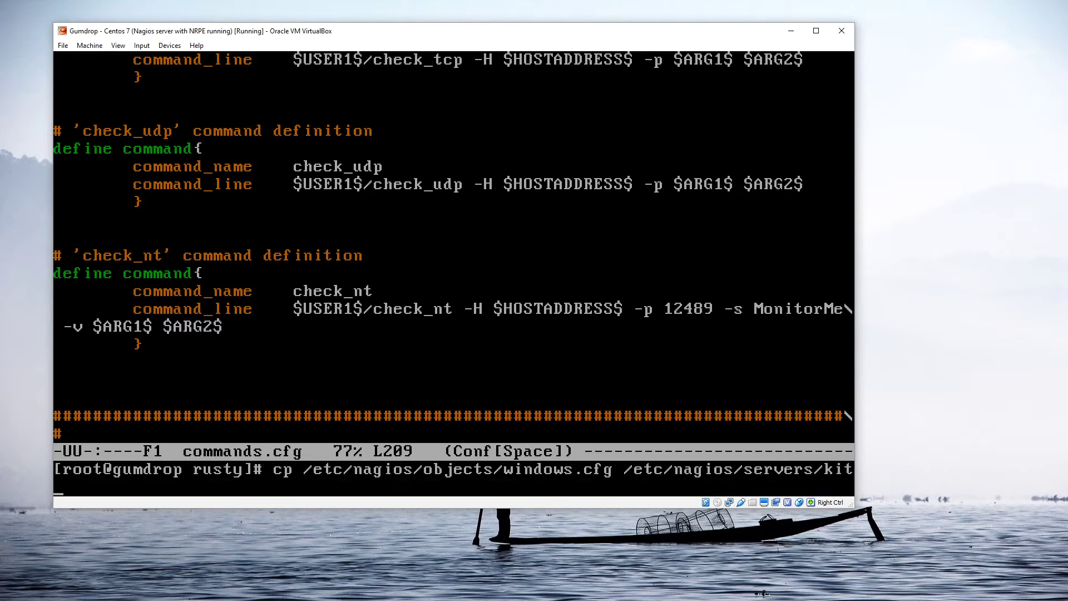
{"action": "type", "text": "tyhawk.cfg"}
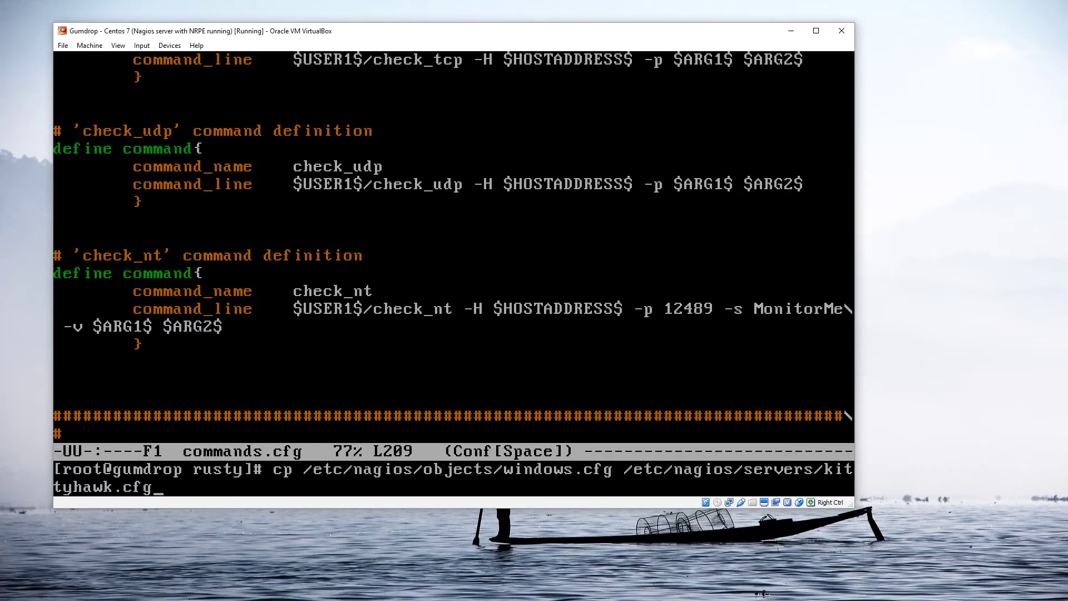
{"action": "key", "text": "Return"}
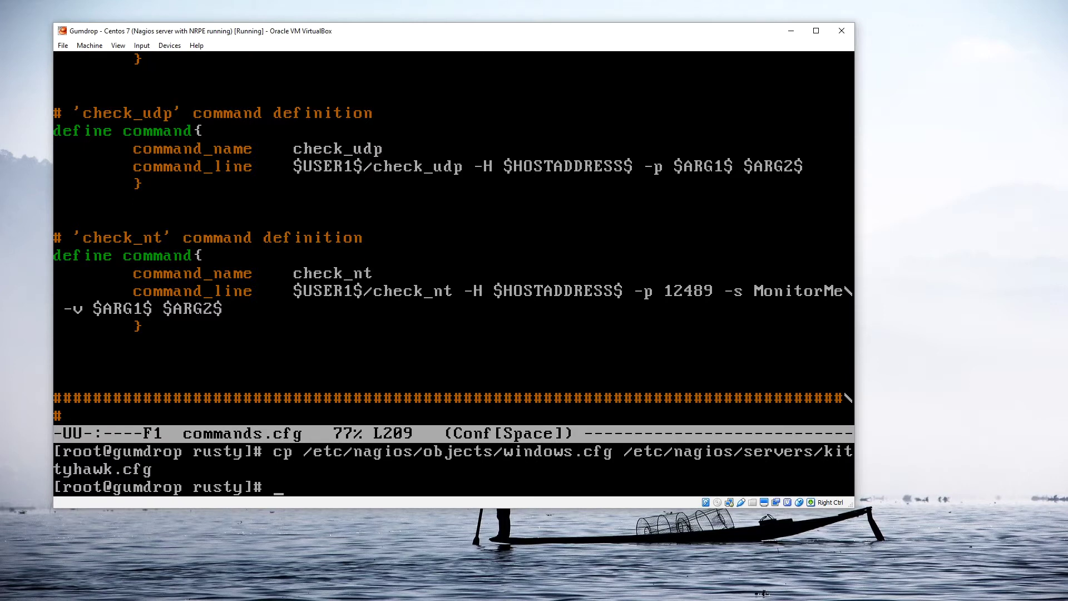
Step: Open /etc/nagios/servers/kittyhawk.cfg in Emacs
{"action": "type", "text": "emacs /etc/nagios/servers/ki"}
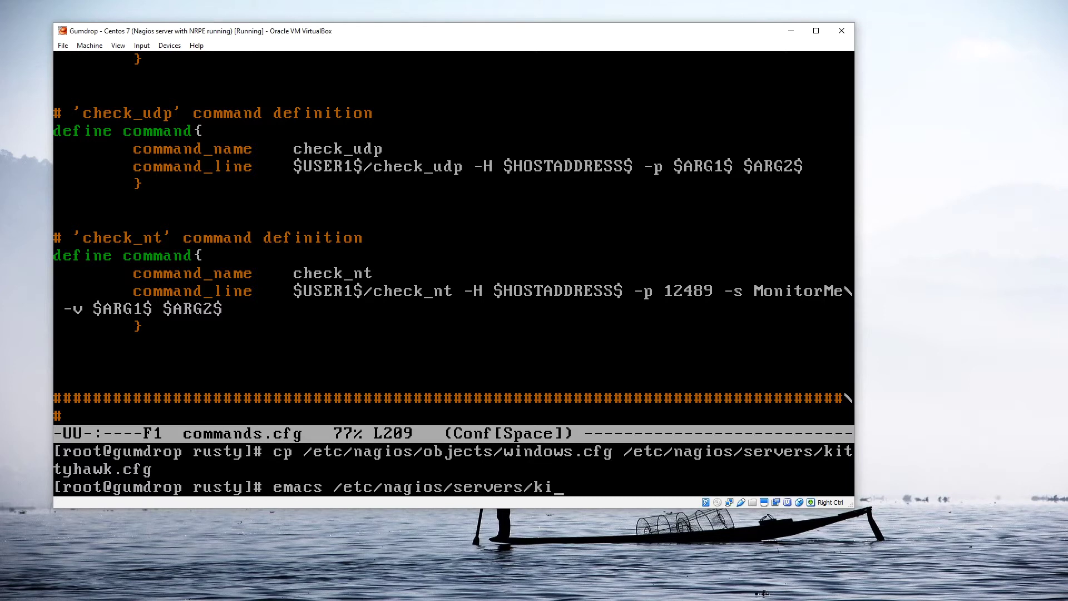
{"action": "key", "text": "Tab"}
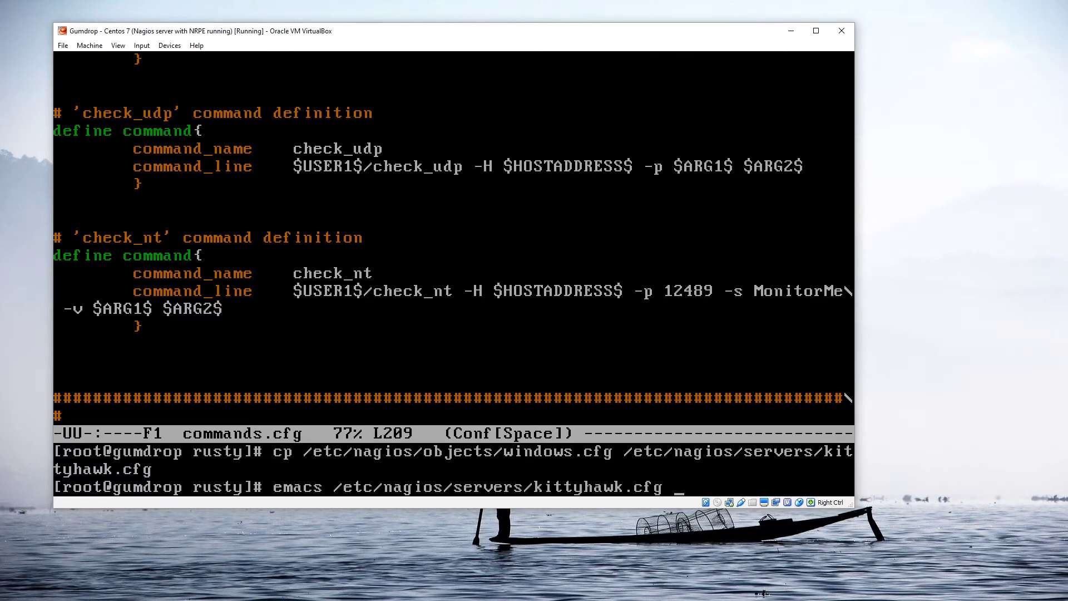
{"action": "key", "text": "Return"}
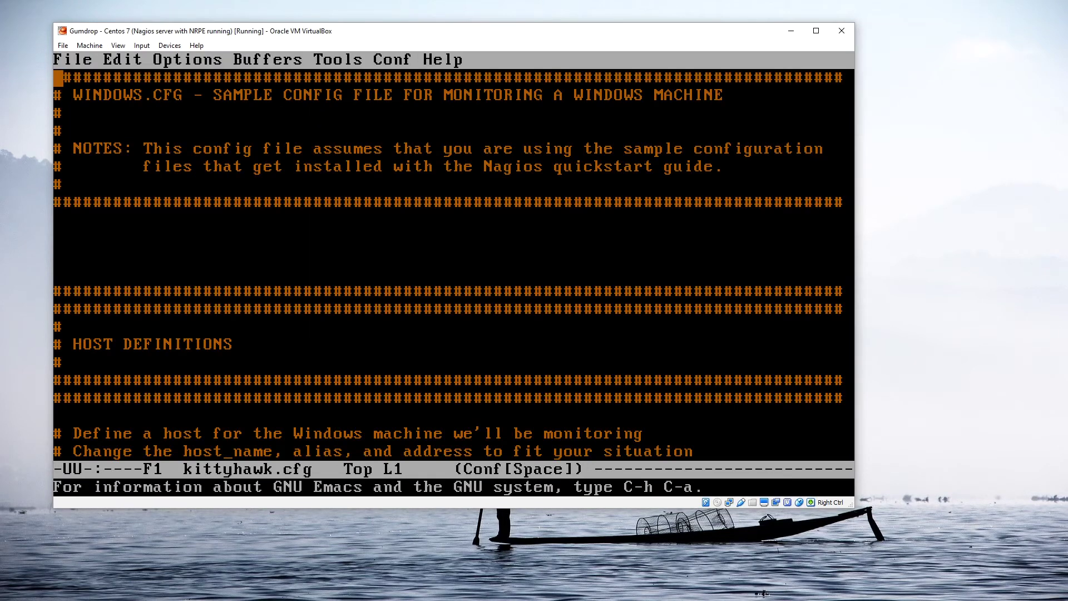
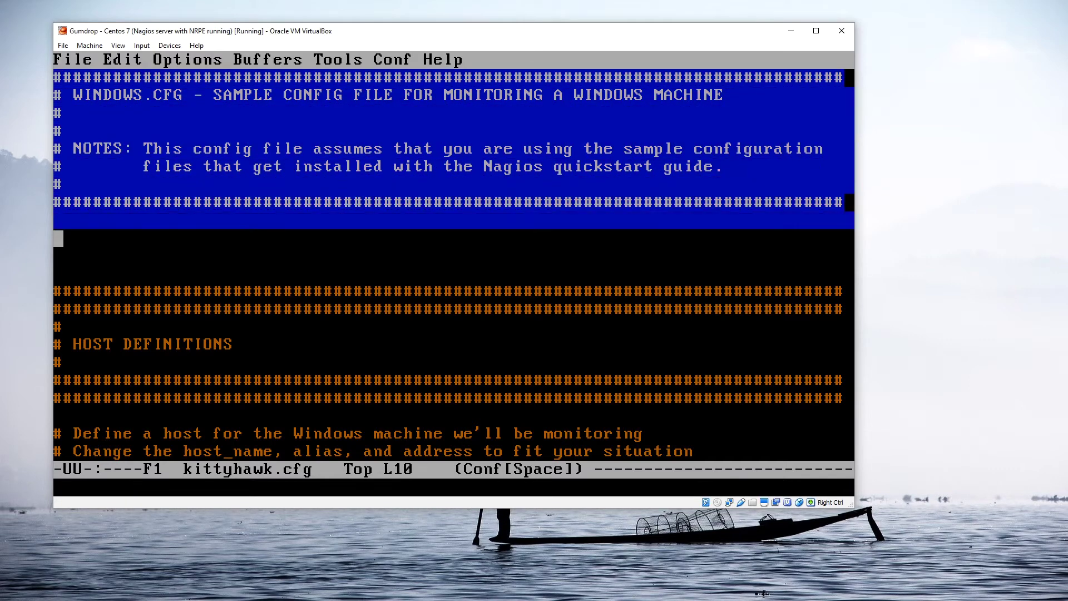
Step: Delete the sample header comment block at the top of kittyhawk.cfg
{"action": "key", "text": "Down"}
{"action": "key", "text": "Down"}
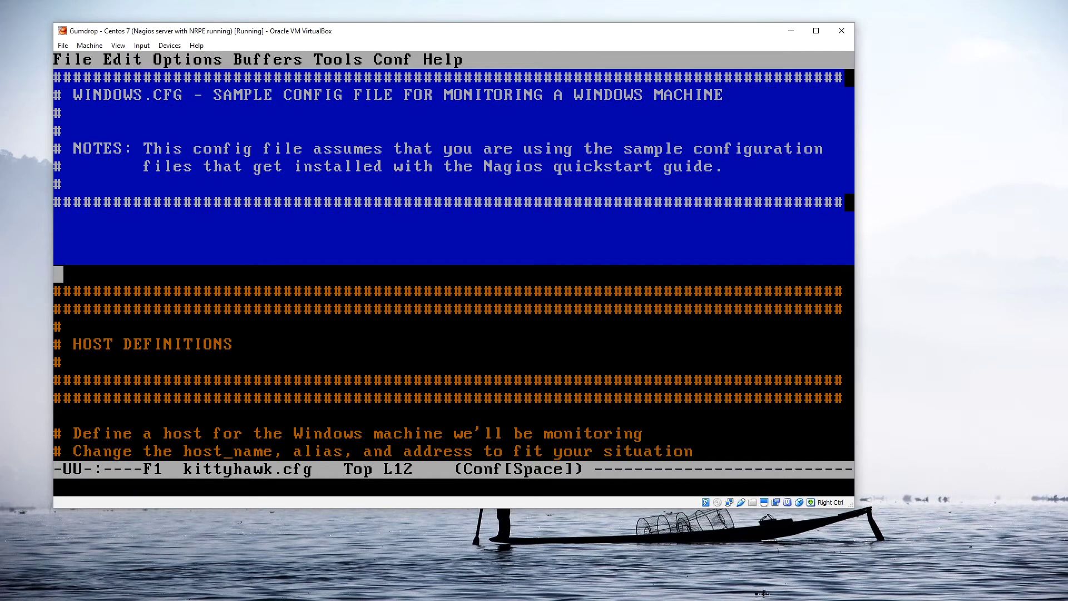
{"action": "key", "text": "ctrl+w"}
{"action": "key", "text": "Down"}
{"action": "key", "text": "Down"}
{"action": "key", "text": "Down"}
{"action": "key", "text": "Down"}
{"action": "key", "text": "Down"}
{"action": "key", "text": "Down"}
{"action": "key", "text": "Down"}
{"action": "key", "text": "Down"}
{"action": "key", "text": "Down"}
{"action": "key", "text": "Down"}
{"action": "key", "text": "Down"}
{"action": "key", "text": "Down"}
{"action": "key", "text": "Down"}
{"action": "key", "text": "Down"}
{"action": "key", "text": "Down"}
{"action": "key", "text": "Down"}
{"action": "key", "text": "Down"}
{"action": "key", "text": "Down"}
{"action": "key", "text": "Down"}
{"action": "key", "text": "Down"}
{"action": "key", "text": "Down"}
{"action": "key", "text": "Down"}
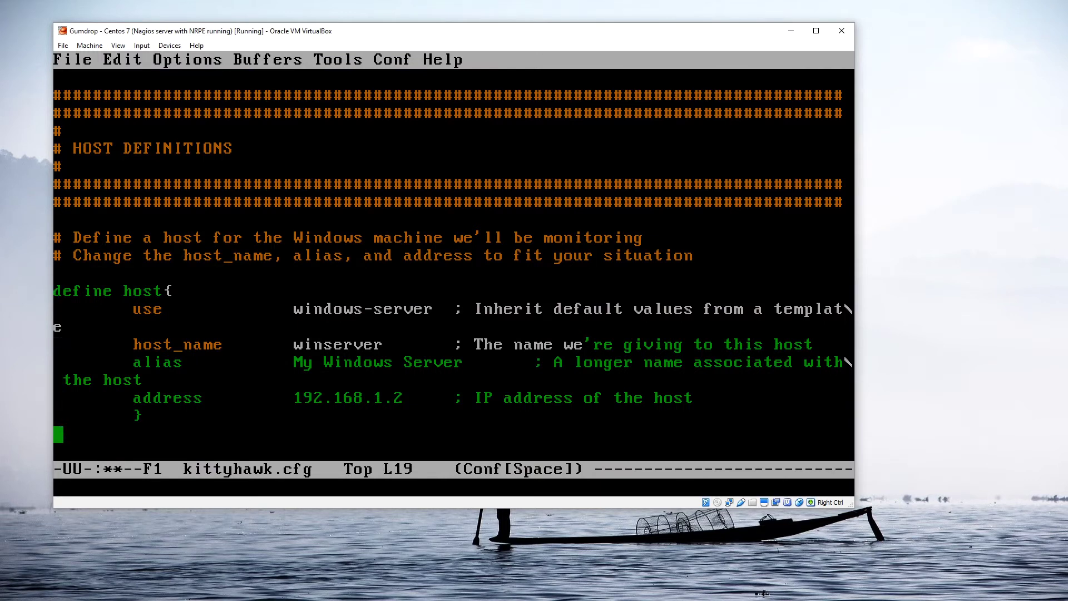
{"action": "key", "text": "Up"}
{"action": "key", "text": "Up"}
{"action": "key", "text": "Up"}
{"action": "key", "text": "Up"}
{"action": "key", "text": "Up"}
{"action": "key", "text": "Up"}
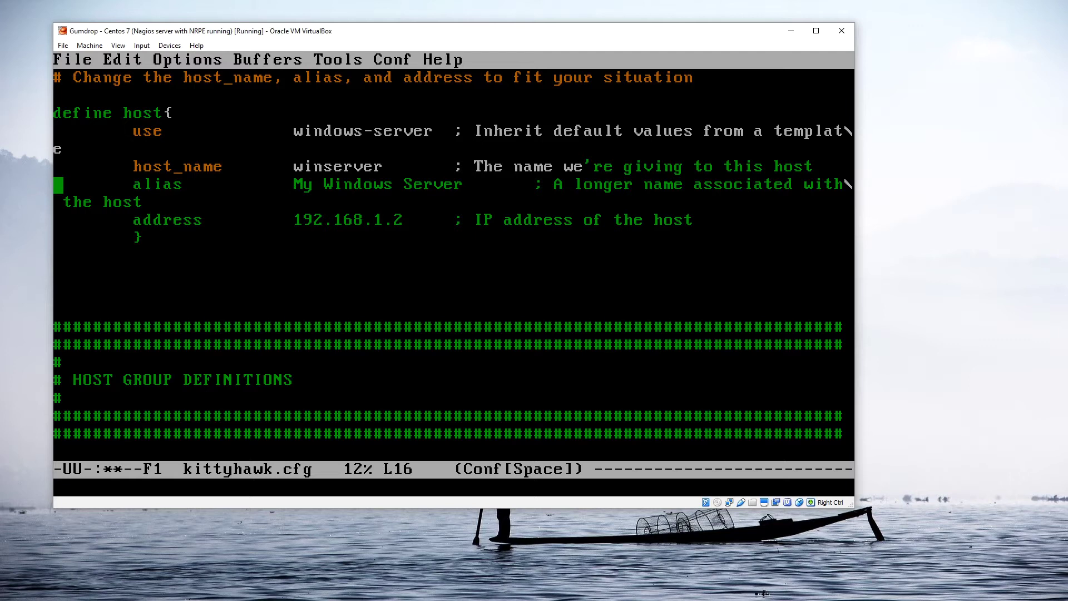
Step: Delete the whole HOST GROUP DEFINITIONS section and return to the host's address line
{"action": "key", "text": "Down"}
{"action": "key", "text": "Down"}
{"action": "key", "text": "Down"}
{"action": "key", "text": "Down"}
{"action": "key", "text": "Down"}
{"action": "key", "text": "Down"}
{"action": "key", "text": "Down"}
{"action": "key", "text": "Down"}
{"action": "key", "text": "Down"}
{"action": "key", "text": "Down"}
{"action": "key", "text": "Down"}
{"action": "key", "text": "Down"}
{"action": "key", "text": "Down"}
{"action": "key", "text": "Down"}
{"action": "key", "text": "Down"}
{"action": "key", "text": "Down"}
{"action": "key", "text": "Down"}
{"action": "key", "text": "Down"}
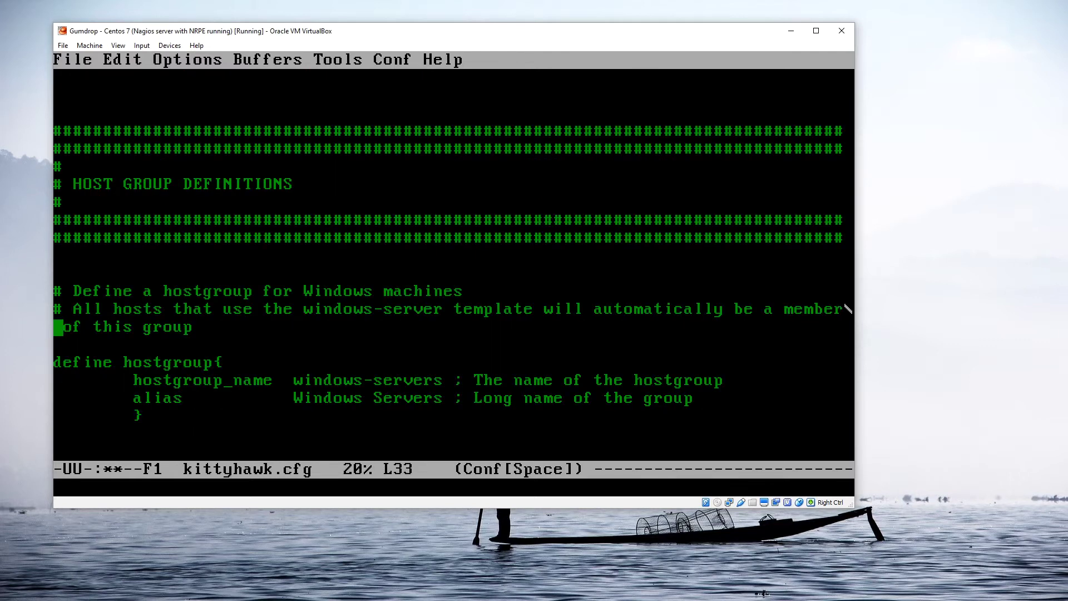
{"action": "key", "text": "Up"}
{"action": "key", "text": "Up"}
{"action": "key", "text": "Up"}
{"action": "key", "text": "Up"}
{"action": "key", "text": "Up"}
{"action": "key", "text": "Up"}
{"action": "key", "text": "Up"}
{"action": "key", "text": "Up"}
{"action": "key", "text": "Up"}
{"action": "key", "text": "Up"}
{"action": "key", "text": "Up"}
{"action": "key", "text": "Up"}
{"action": "key", "text": "Down"}
{"action": "key", "text": "ctrl+space"}
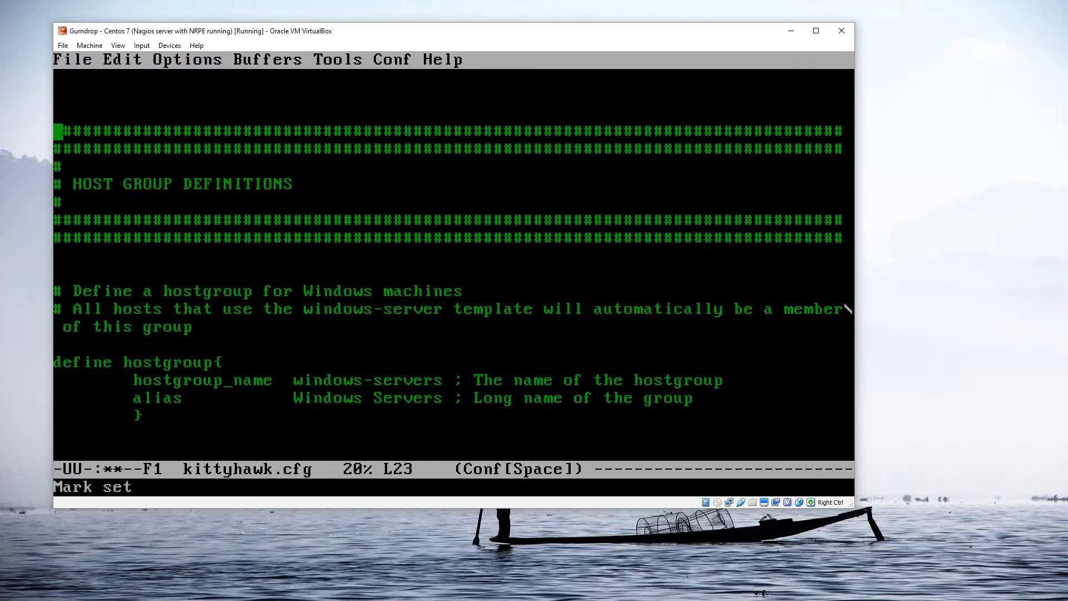
{"action": "key", "text": "Down"}
{"action": "key", "text": "Down"}
{"action": "key", "text": "Down"}
{"action": "key", "text": "Down"}
{"action": "key", "text": "Down"}
{"action": "key", "text": "Down"}
{"action": "key", "text": "Down"}
{"action": "key", "text": "Down"}
{"action": "key", "text": "Down"}
{"action": "key", "text": "Down"}
{"action": "key", "text": "Down"}
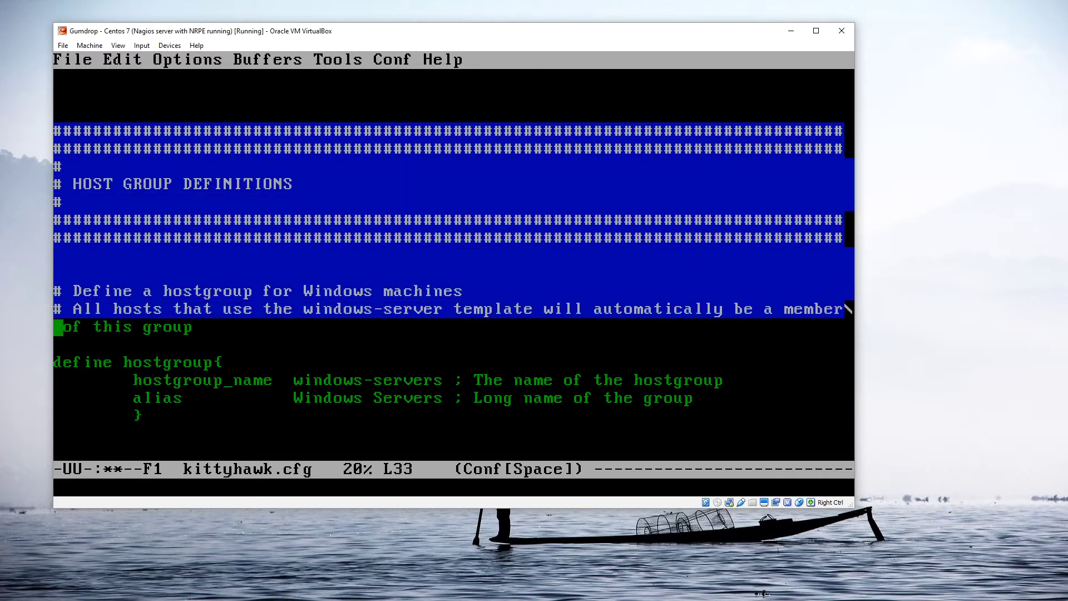
{"action": "key", "text": "Down"}
{"action": "key", "text": "Down"}
{"action": "key", "text": "Down"}
{"action": "key", "text": "Down"}
{"action": "key", "text": "Down"}
{"action": "key", "text": "Down"}
{"action": "key", "text": "Down"}
{"action": "key", "text": "Down"}
{"action": "key", "text": "ctrl+w"}
{"action": "key", "text": "Up"}
{"action": "key", "text": "Up"}
{"action": "key", "text": "Up"}
{"action": "key", "text": "Up"}
{"action": "key", "text": "Up"}
{"action": "key", "text": "Up"}
{"action": "key", "text": "Up"}
{"action": "key", "text": "Up"}
{"action": "key", "text": "Up"}
{"action": "key", "text": "Up"}
{"action": "key", "text": "Up"}
{"action": "key", "text": "Up"}
{"action": "key", "text": "Up"}
{"action": "key", "text": "Up"}
{"action": "key", "text": "Up"}
{"action": "key", "text": "Up"}
{"action": "key", "text": "Up"}
{"action": "key", "text": "Up"}
{"action": "key", "text": "Up"}
{"action": "key", "text": "Up"}
{"action": "key", "text": "Down"}
{"action": "key", "text": "Down"}
{"action": "key", "text": "Down"}
{"action": "key", "text": "Down"}
{"action": "key", "text": "Down"}
{"action": "key", "text": "Down"}
{"action": "key", "text": "Down"}
{"action": "key", "text": "Down"}
{"action": "key", "text": "Down"}
{"action": "key", "text": "Down"}
{"action": "key", "text": "Down"}
{"action": "key", "text": "Down"}
{"action": "key", "text": "Down"}
{"action": "key", "text": "Down"}
{"action": "key", "text": "Down"}
{"action": "key", "text": "Down"}
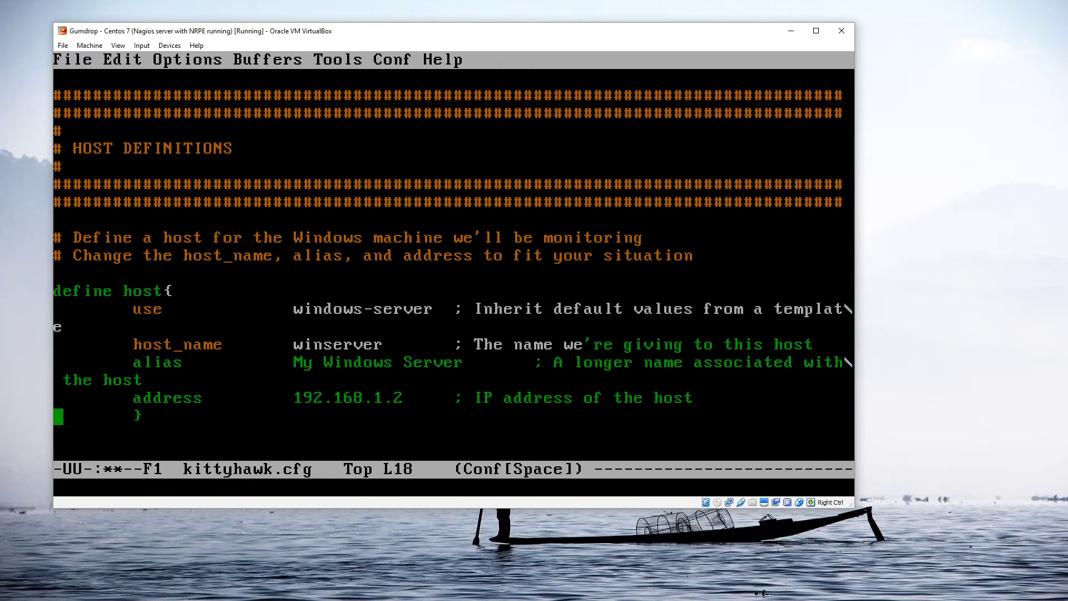
{"action": "key", "text": "Left"}
Step: Add an indented 'hostgroups windows-servers,web-servers' line below the host's address
{"action": "key", "text": "Return"}
{"action": "key", "text": "Tab"}
{"action": "type", "text": "hostgroups"}
{"action": "key", "text": "Tab"}
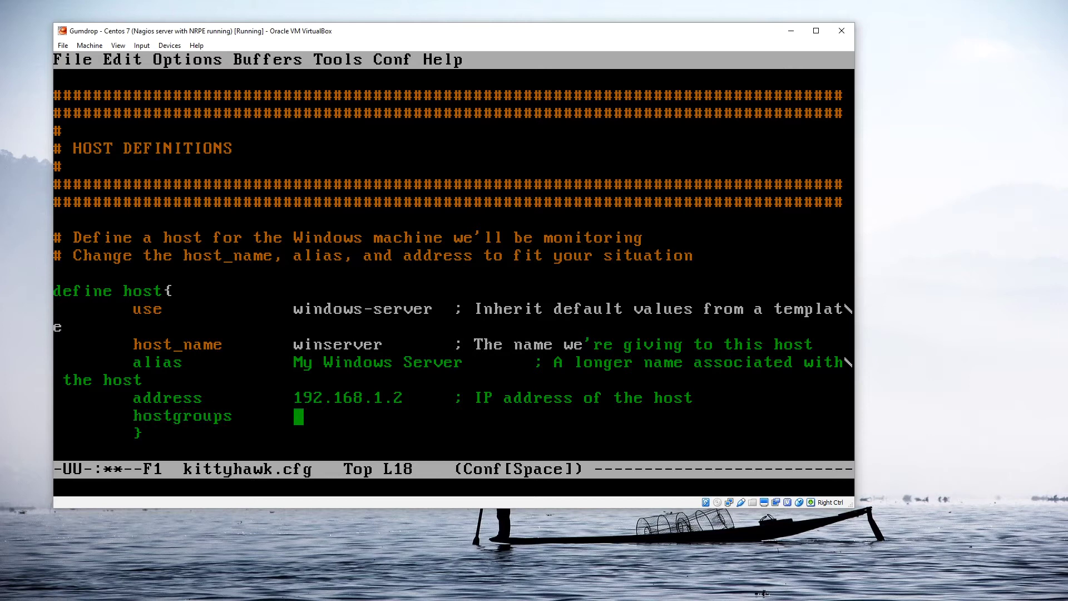
{"action": "type", "text": "windwos"}
{"action": "key", "text": "BackSpace"}
{"action": "key", "text": "BackSpace"}
{"action": "key", "text": "BackSpace"}
{"action": "type", "text": "ows"}
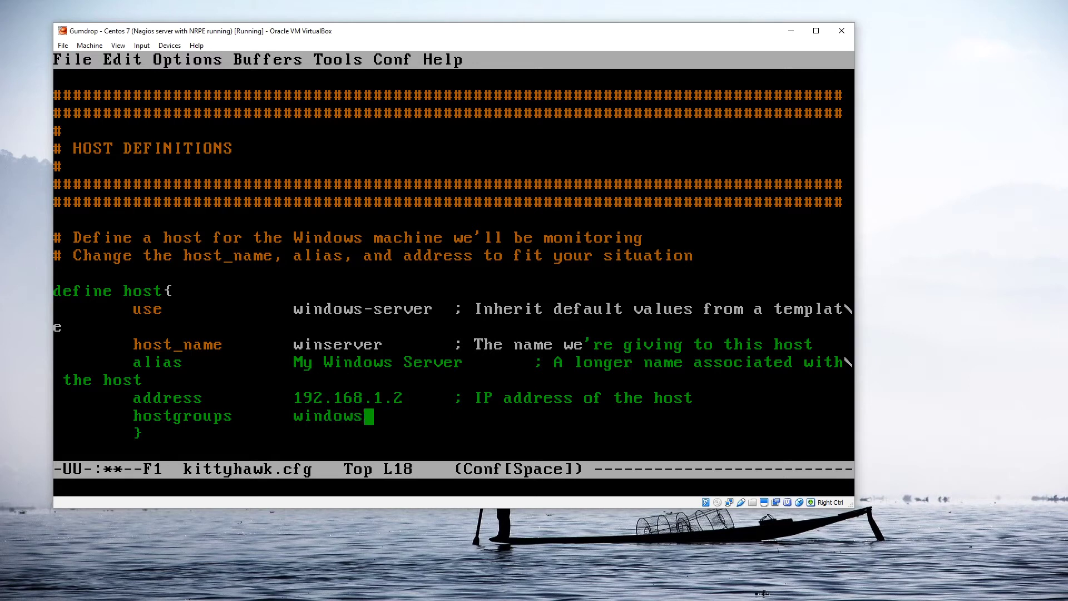
{"action": "type", "text": "-servers,w"}
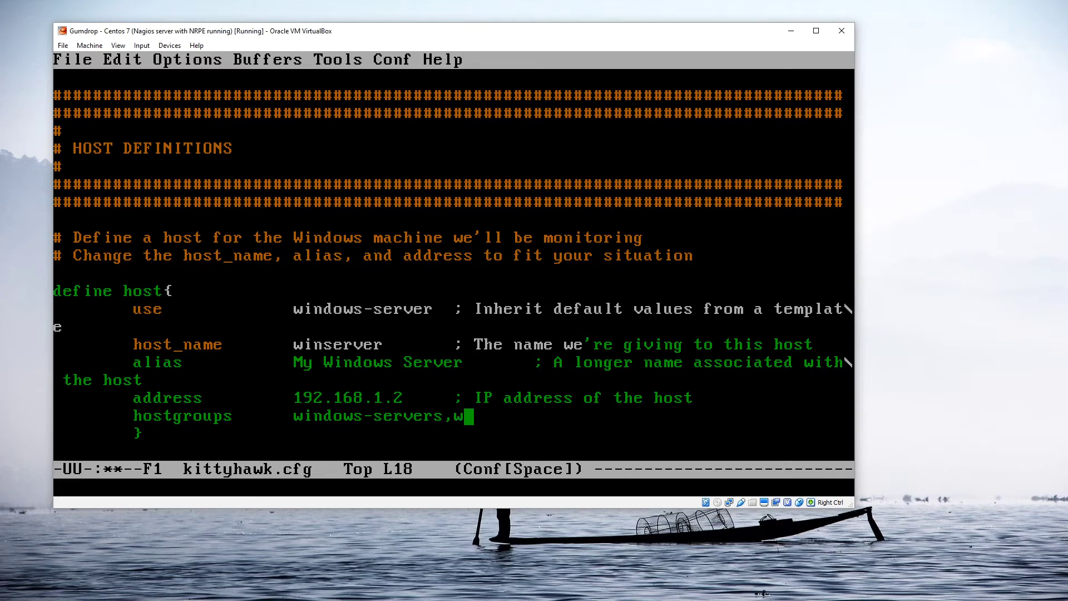
{"action": "type", "text": "eb-servers"}
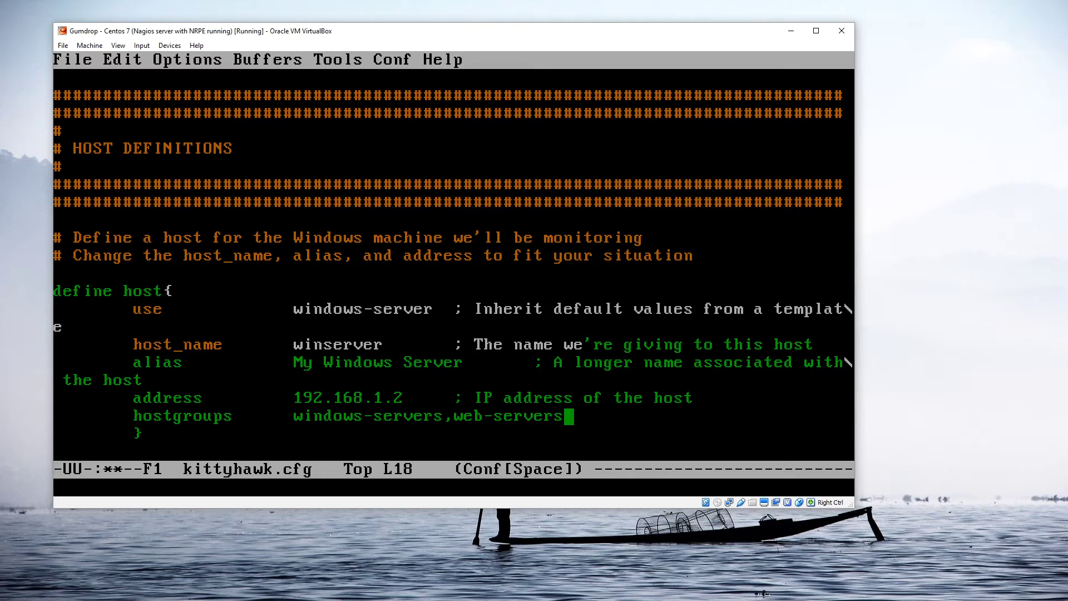
Step: Change the final digit of the host's IP address to 2
{"action": "key", "text": "Up"}
{"action": "key", "text": "Left"}
{"action": "key", "text": "Left"}
{"action": "key", "text": "Left"}
{"action": "key", "text": "Left"}
{"action": "key", "text": "Left"}
{"action": "key", "text": "Left"}
{"action": "key", "text": "Left"}
{"action": "key", "text": "Left"}
{"action": "key", "text": "Left"}
{"action": "key", "text": "Left"}
{"action": "key", "text": "Left"}
{"action": "key", "text": "Left"}
{"action": "key", "text": "Left"}
{"action": "key", "text": "Left"}
{"action": "key", "text": "Left"}
{"action": "key", "text": "Left"}
{"action": "key", "text": "BackSpace"}
{"action": "type", "text": "2"}
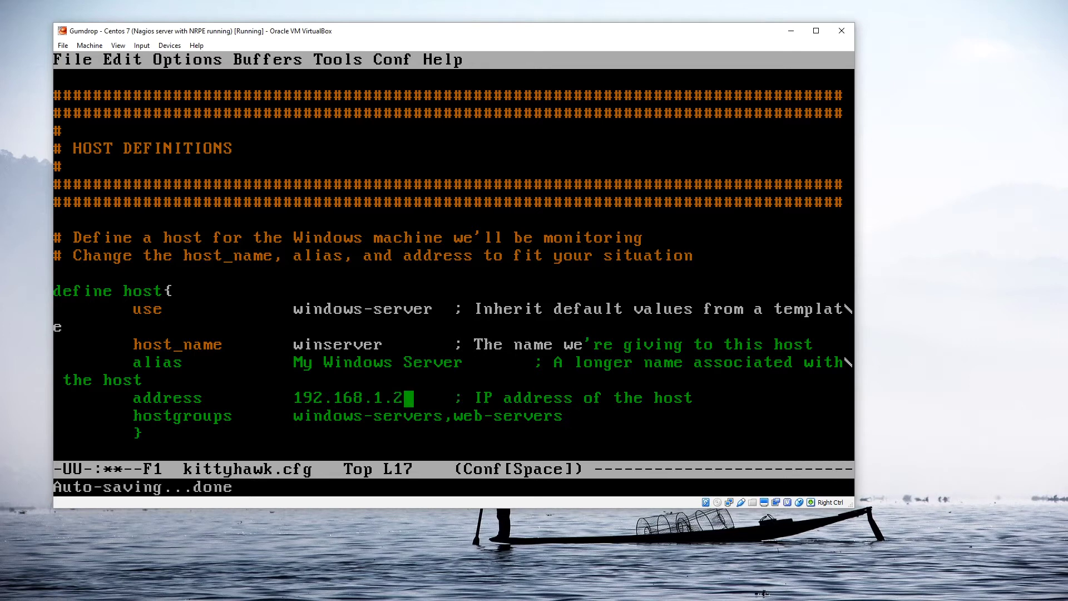
Step: Replace the host's old IP address with 18.217.126.202
{"action": "key", "text": "BackSpace"}
{"action": "key", "text": "BackSpace"}
{"action": "key", "text": "BackSpace"}
{"action": "key", "text": "BackSpace"}
{"action": "key", "text": "BackSpace"}
{"action": "key", "text": "BackSpace"}
{"action": "key", "text": "BackSpace"}
{"action": "key", "text": "BackSpace"}
{"action": "key", "text": "BackSpace"}
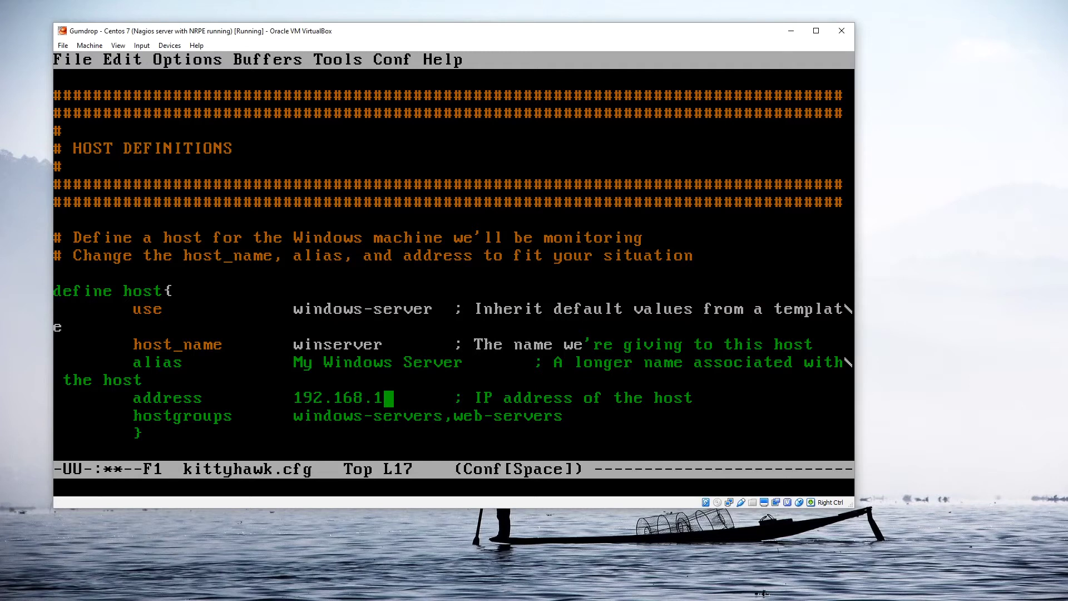
{"action": "key", "text": "BackSpace"}
{"action": "key", "text": "BackSpace"}
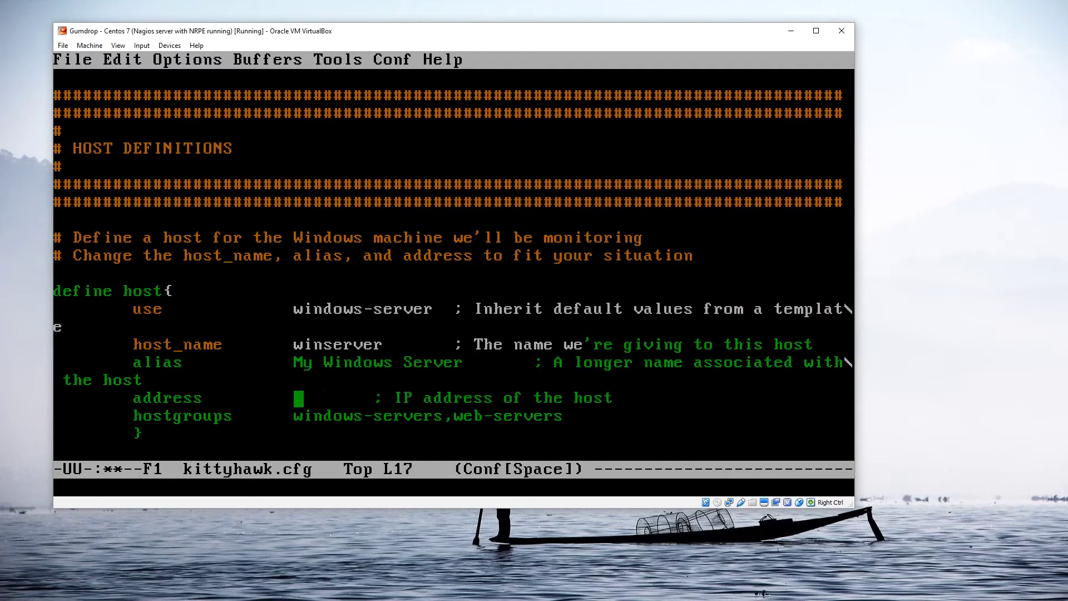
{"action": "type", "text": "18.217.126"}
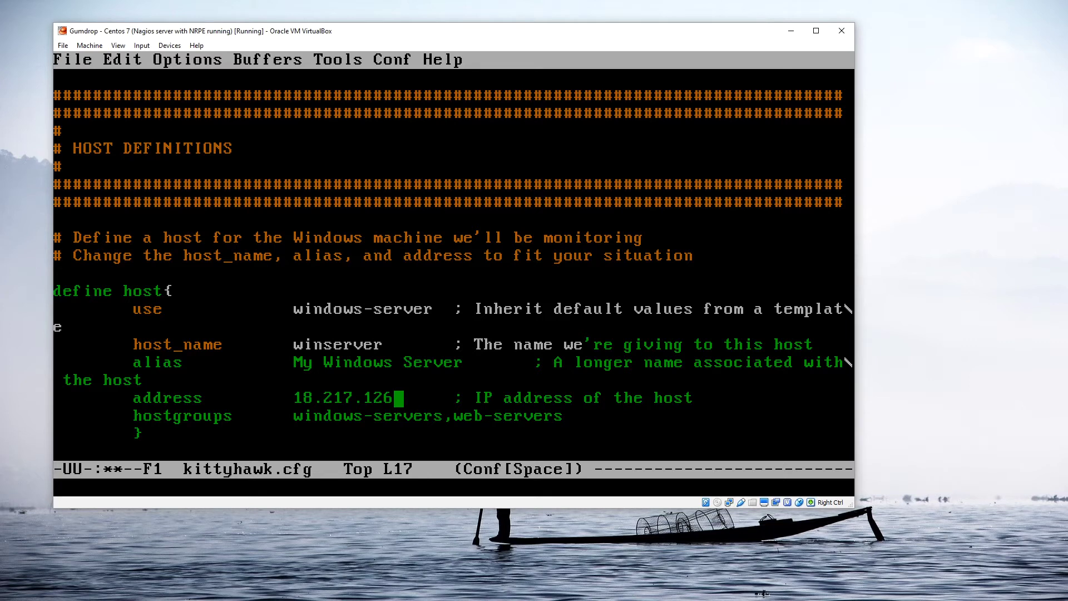
{"action": "type", "text": ".202"}
{"action": "key", "text": "Up"}
{"action": "key", "text": "Up"}
{"action": "key", "text": "Up"}
{"action": "key", "text": "Up"}
{"action": "key", "text": "Up"}
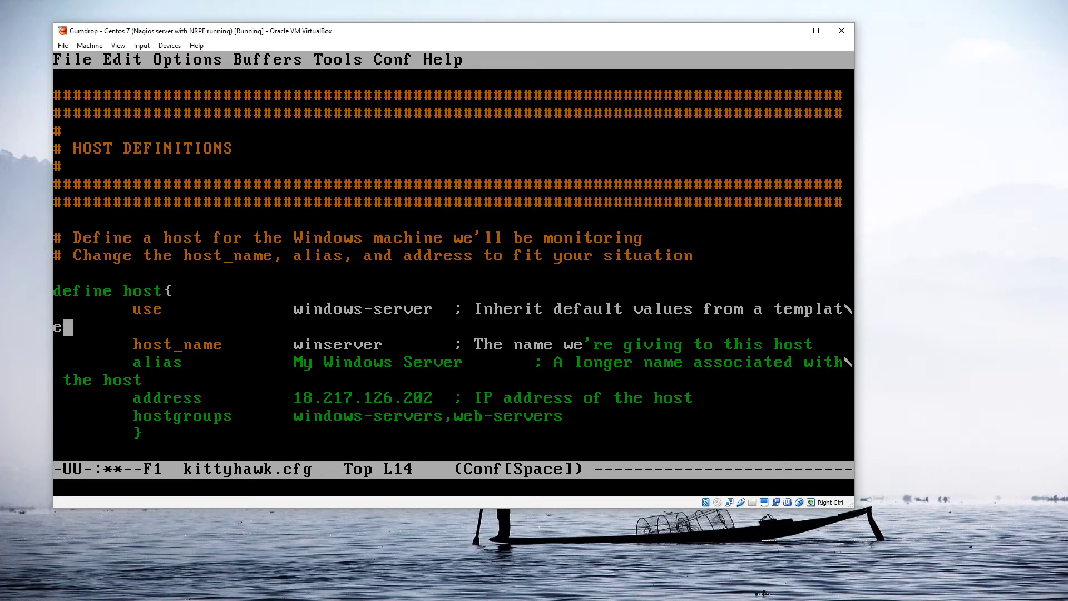
{"action": "key", "text": "Up"}
{"action": "key", "text": "Up"}
{"action": "key", "text": "Up"}
{"action": "key", "text": "Down"}
{"action": "key", "text": "Down"}
{"action": "key", "text": "Down"}
{"action": "key", "text": "Down"}
{"action": "key", "text": "Down"}
{"action": "key", "text": "Down"}
{"action": "key", "text": "Down"}
{"action": "key", "text": "Down"}
{"action": "key", "text": "Down"}
{"action": "key", "text": "Down"}
{"action": "key", "text": "Down"}
{"action": "key", "text": "Down"}
{"action": "key", "text": "Down"}
{"action": "key", "text": "Down"}
{"action": "key", "text": "Down"}
{"action": "key", "text": "Down"}
{"action": "key", "text": "Down"}
{"action": "key", "text": "Down"}
{"action": "key", "text": "Down"}
{"action": "key", "text": "Down"}
{"action": "key", "text": "Down"}
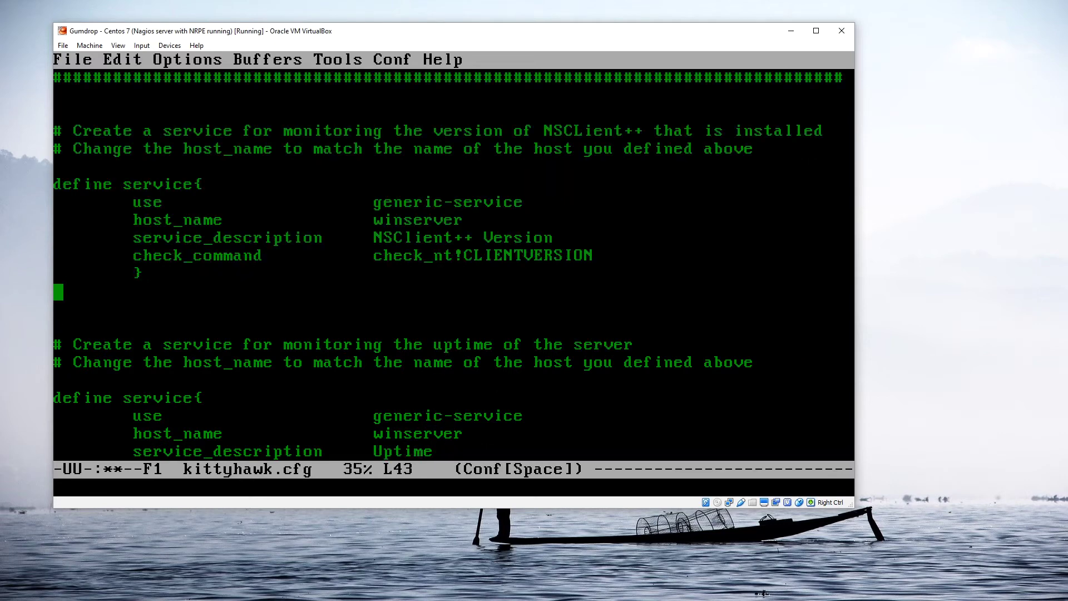
{"action": "key", "text": "Up"}
{"action": "key", "text": "Up"}
{"action": "key", "text": "Up"}
{"action": "key", "text": "Up"}
{"action": "key", "text": "Up"}
{"action": "key", "text": "Up"}
{"action": "key", "text": "Up"}
{"action": "key", "text": "Up"}
{"action": "key", "text": "Up"}
{"action": "key", "text": "Up"}
{"action": "key", "text": "Up"}
{"action": "key", "text": "Up"}
{"action": "key", "text": "Up"}
{"action": "key", "text": "Up"}
{"action": "key", "text": "Up"}
{"action": "key", "text": "Up"}
{"action": "key", "text": "Up"}
{"action": "key", "text": "Up"}
{"action": "key", "text": "Up"}
{"action": "key", "text": "Up"}
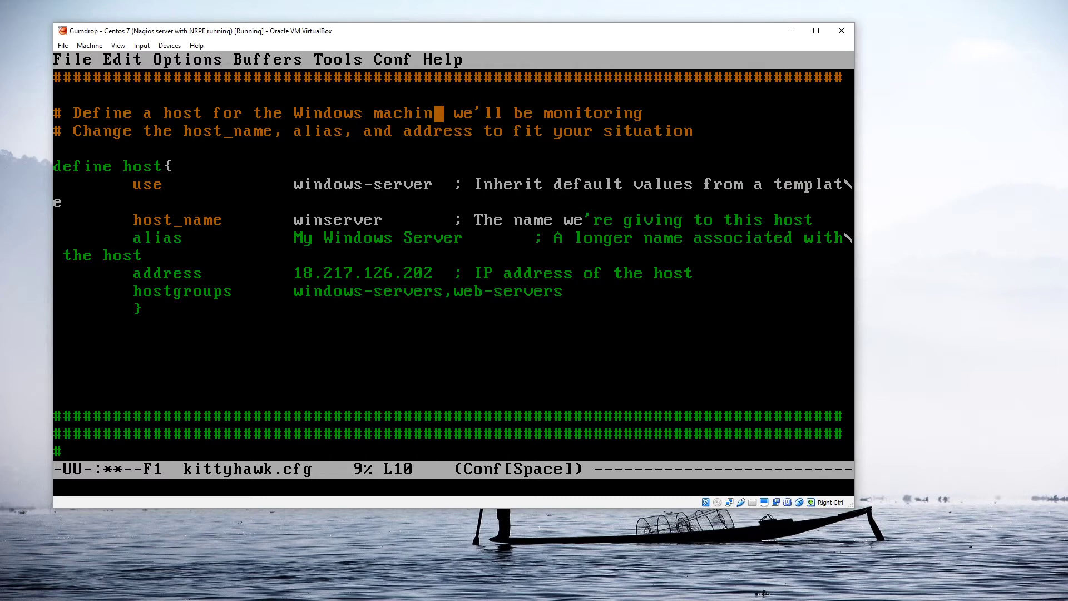
Step: Query-replace every winserver in kittyhawk.cfg with kittyhawk
{"action": "key", "text": "alt+percent"}
{"action": "type", "text": "winserver"}
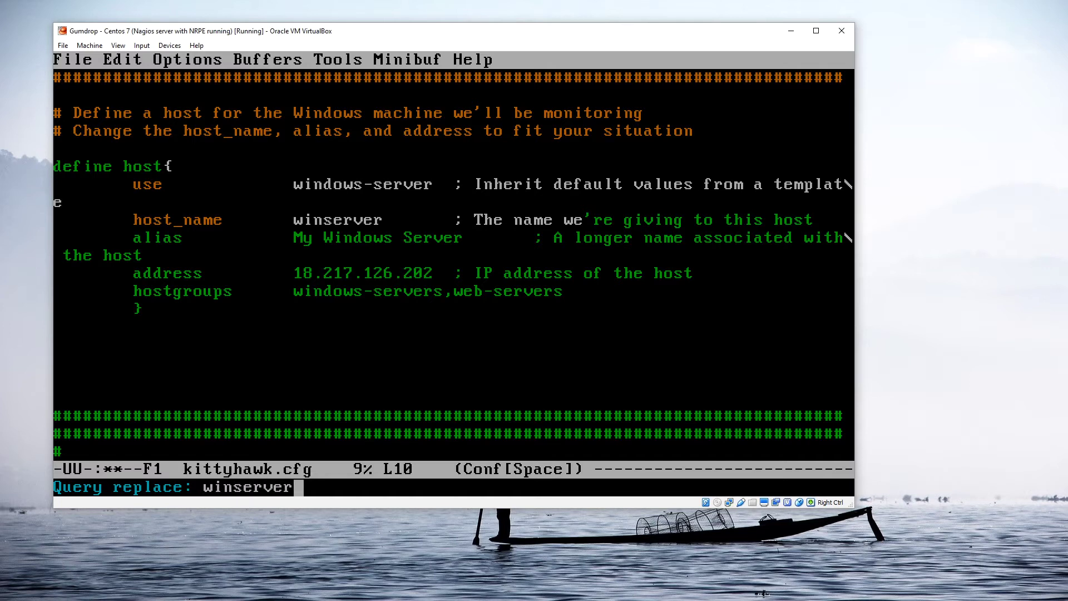
{"action": "key", "text": "Return"}
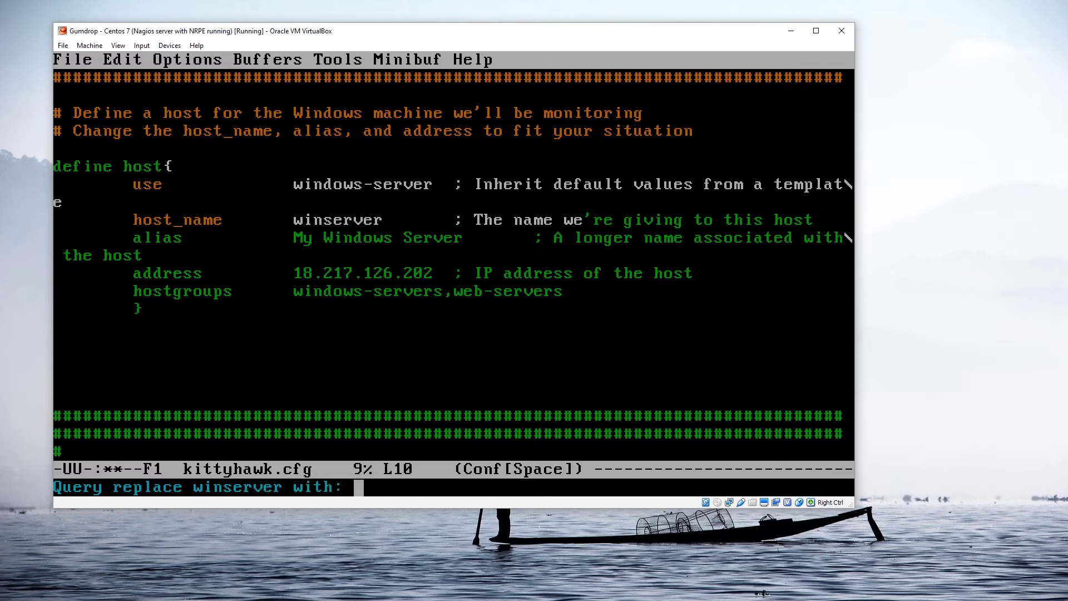
{"action": "type", "text": "kittyhawk"}
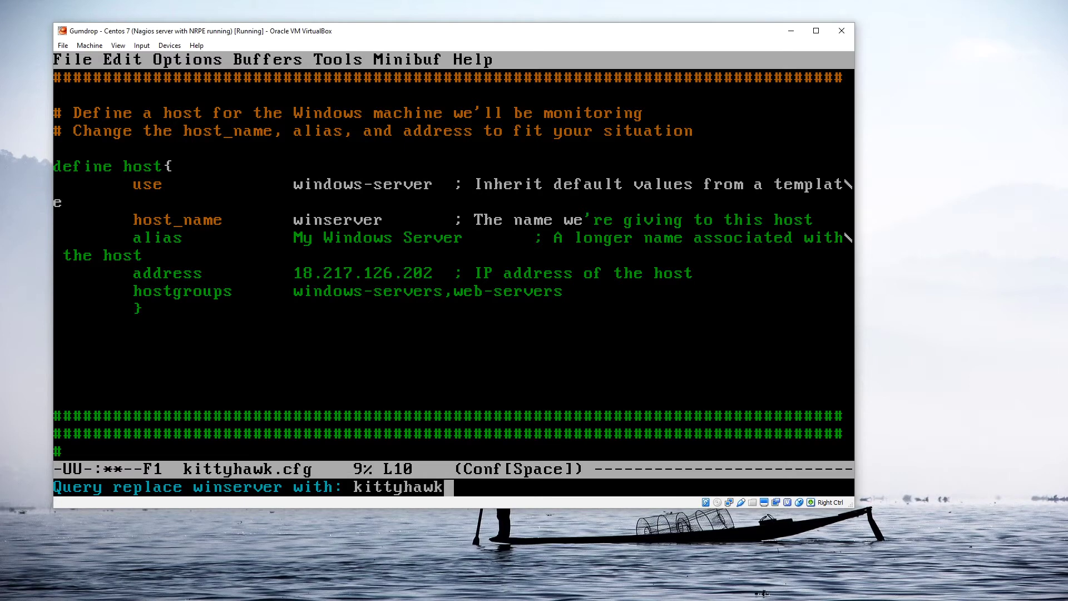
{"action": "key", "text": "Return"}
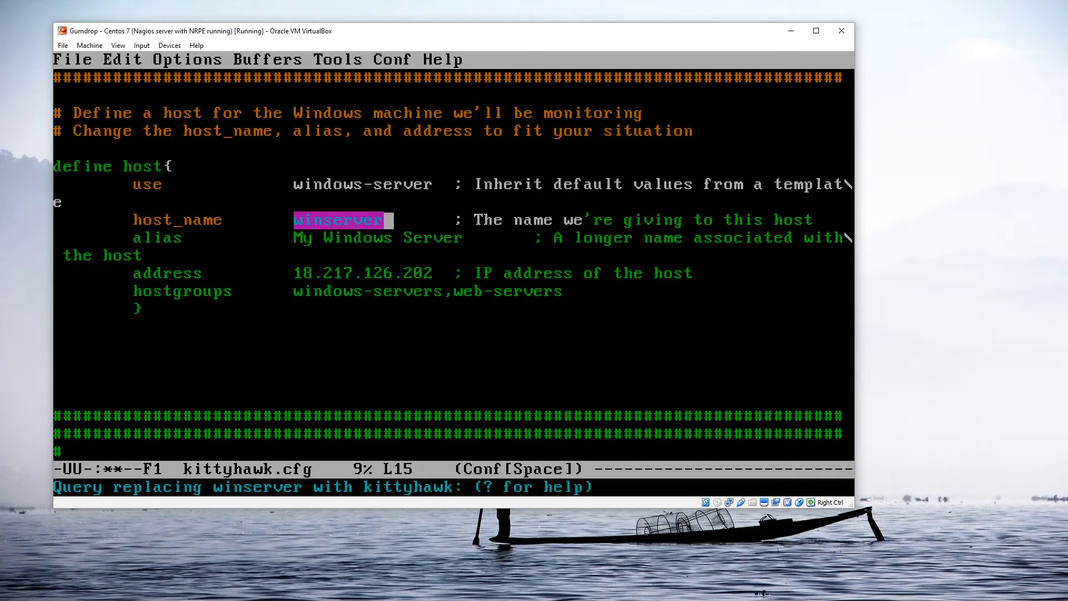
{"action": "key", "text": "y"}
{"action": "key", "text": "y"}
{"action": "key", "text": "y"}
{"action": "key", "text": "y"}
{"action": "key", "text": "y"}
{"action": "key", "text": "y"}
{"action": "key", "text": "y"}
{"action": "key", "text": "y"}
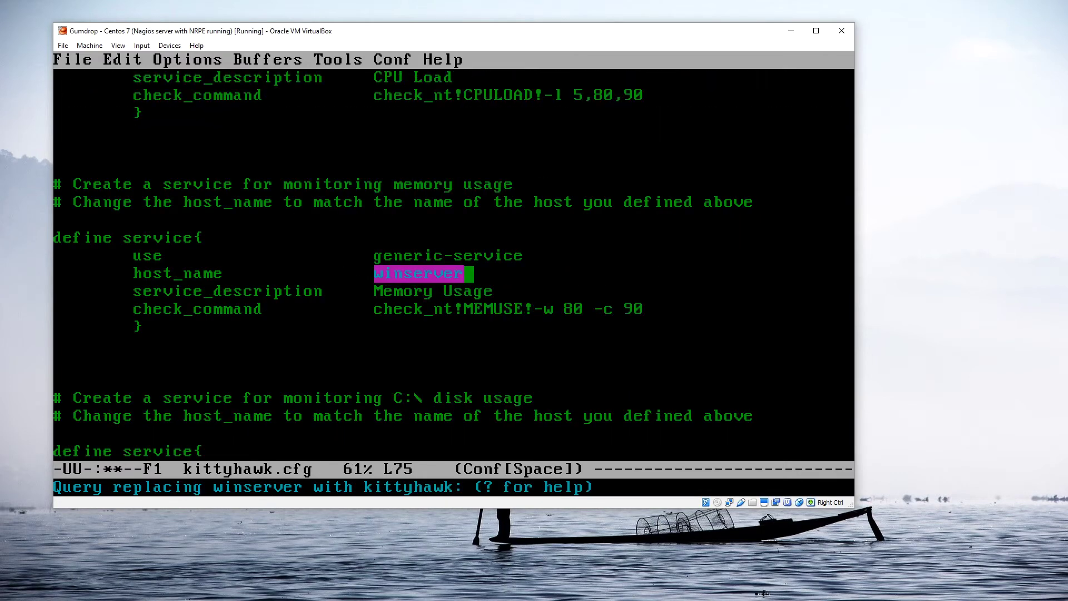
{"action": "key", "text": "y"}
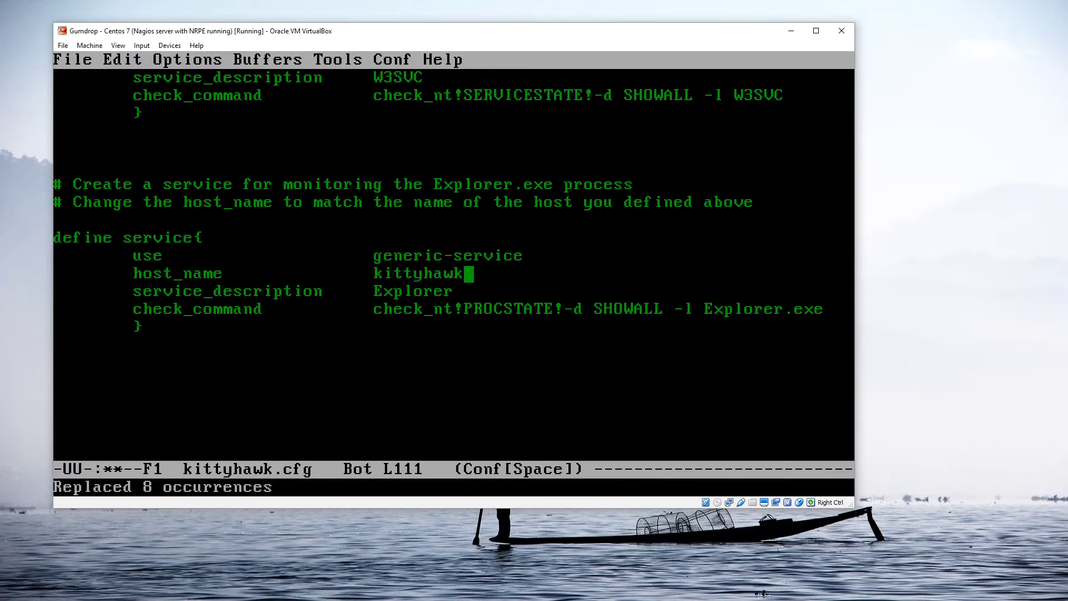
{"action": "key", "text": "Up"}
{"action": "key", "text": "Up"}
{"action": "key", "text": "Up"}
{"action": "key", "text": "Up"}
{"action": "key", "text": "Up"}
{"action": "key", "text": "Up"}
{"action": "key", "text": "Up"}
{"action": "key", "text": "Up"}
{"action": "key", "text": "Up"}
{"action": "key", "text": "Up"}
{"action": "key", "text": "Up"}
{"action": "key", "text": "Up"}
{"action": "key", "text": "Up"}
{"action": "key", "text": "Up"}
{"action": "key", "text": "Up"}
{"action": "key", "text": "Up"}
{"action": "key", "text": "Up"}
{"action": "key", "text": "Up"}
{"action": "key", "text": "Up"}
{"action": "key", "text": "Up"}
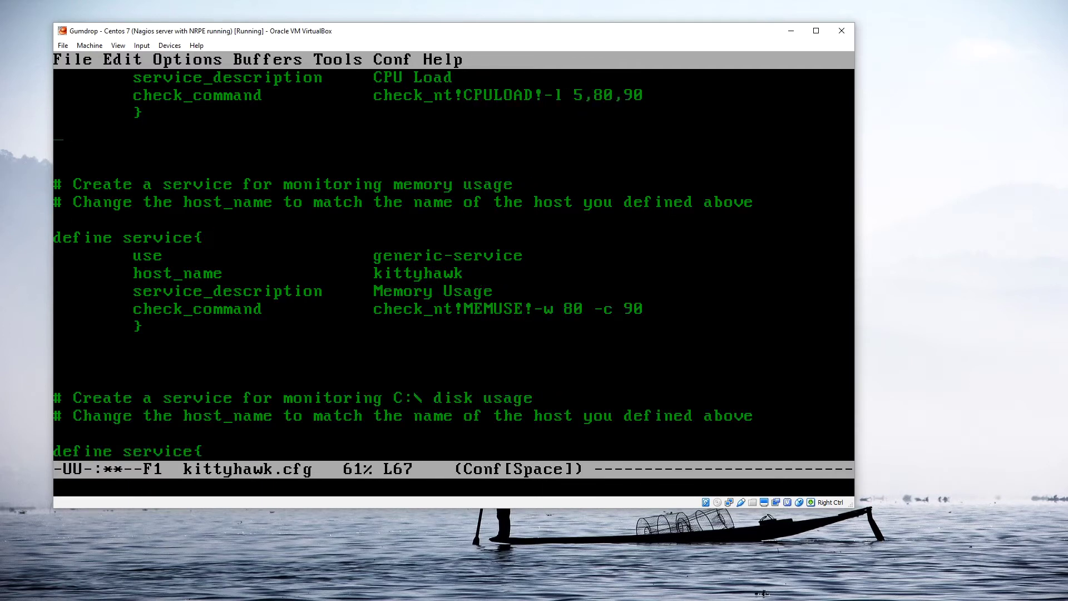
{"action": "key", "text": "Up"}
{"action": "key", "text": "Up"}
{"action": "key", "text": "Up"}
{"action": "key", "text": "Up"}
{"action": "key", "text": "Up"}
{"action": "key", "text": "Up"}
{"action": "key", "text": "Up"}
{"action": "key", "text": "Up"}
{"action": "key", "text": "Up"}
{"action": "key", "text": "Up"}
{"action": "key", "text": "Up"}
{"action": "key", "text": "Up"}
{"action": "key", "text": "Up"}
{"action": "key", "text": "Up"}
{"action": "key", "text": "Up"}
{"action": "key", "text": "Up"}
{"action": "key", "text": "Up"}
{"action": "key", "text": "Up"}
{"action": "key", "text": "Up"}
{"action": "key", "text": "Up"}
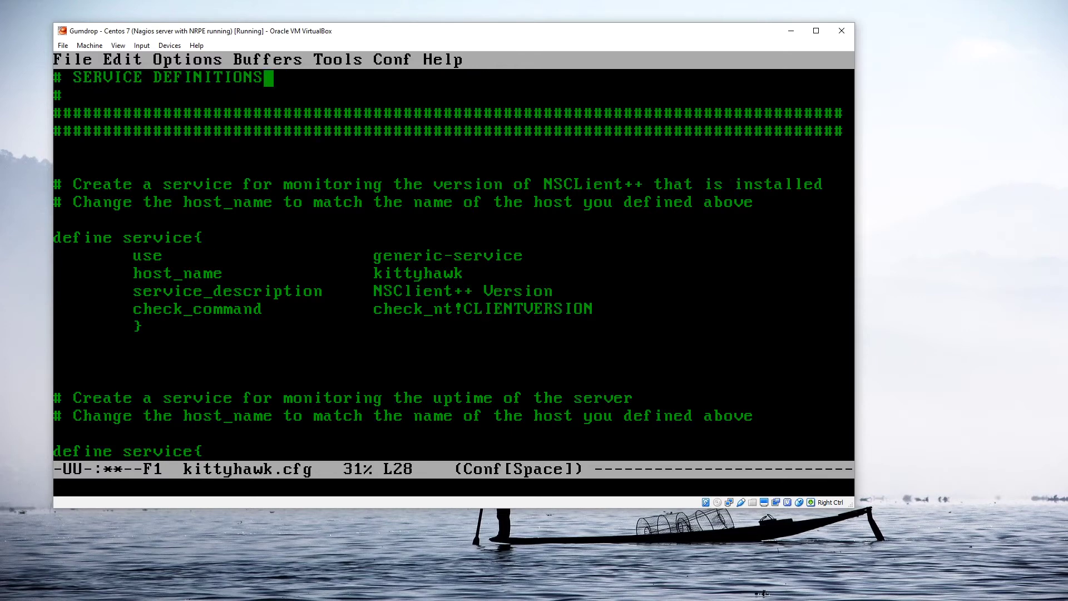
{"action": "key", "text": "Up"}
{"action": "key", "text": "Up"}
{"action": "key", "text": "Up"}
{"action": "key", "text": "Up"}
{"action": "key", "text": "Up"}
{"action": "key", "text": "Up"}
{"action": "key", "text": "Up"}
{"action": "key", "text": "Up"}
{"action": "key", "text": "Up"}
{"action": "key", "text": "Up"}
{"action": "key", "text": "Up"}
{"action": "key", "text": "Up"}
{"action": "key", "text": "Up"}
{"action": "key", "text": "Up"}
{"action": "key", "text": "Up"}
{"action": "key", "text": "Up"}
{"action": "key", "text": "Up"}
{"action": "key", "text": "Up"}
{"action": "key", "text": "Up"}
{"action": "key", "text": "Up"}
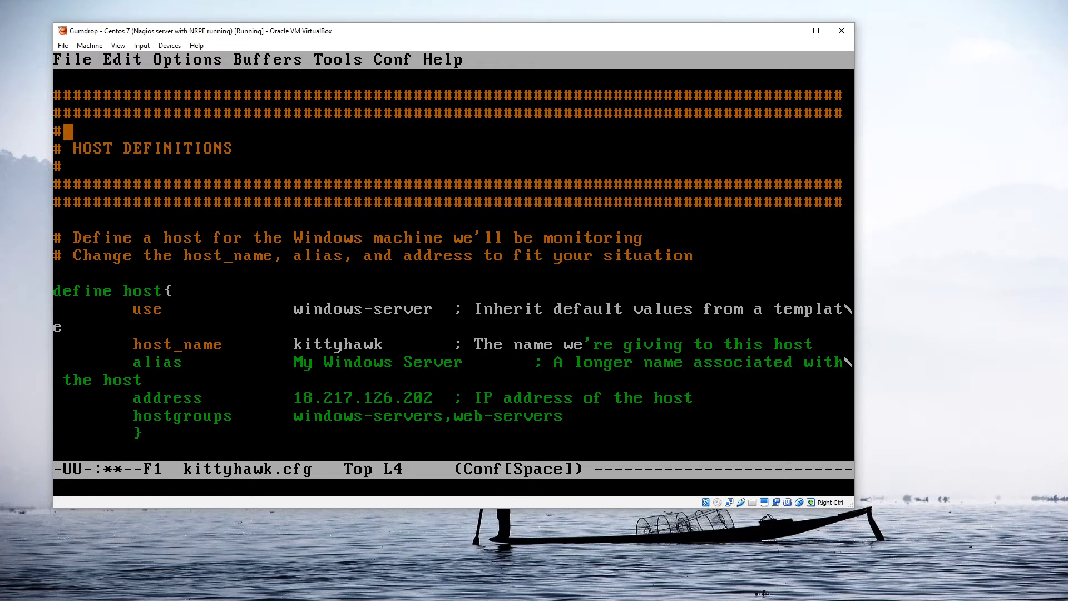
Step: Save kittyhawk.cfg, exit Emacs, and enter the command to edit /etc/nagios/objects/hostgroups.cfg
{"action": "key", "text": "ctrl+x"}
{"action": "key", "text": "ctrl+s"}
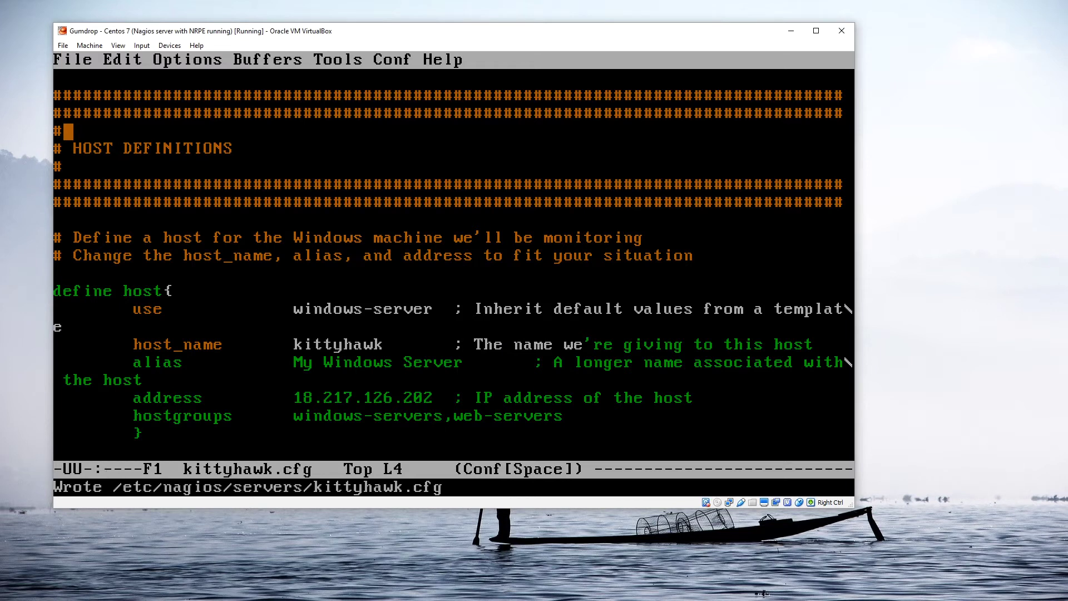
{"action": "key", "text": "ctrl+x"}
{"action": "key", "text": "ctrl+c"}
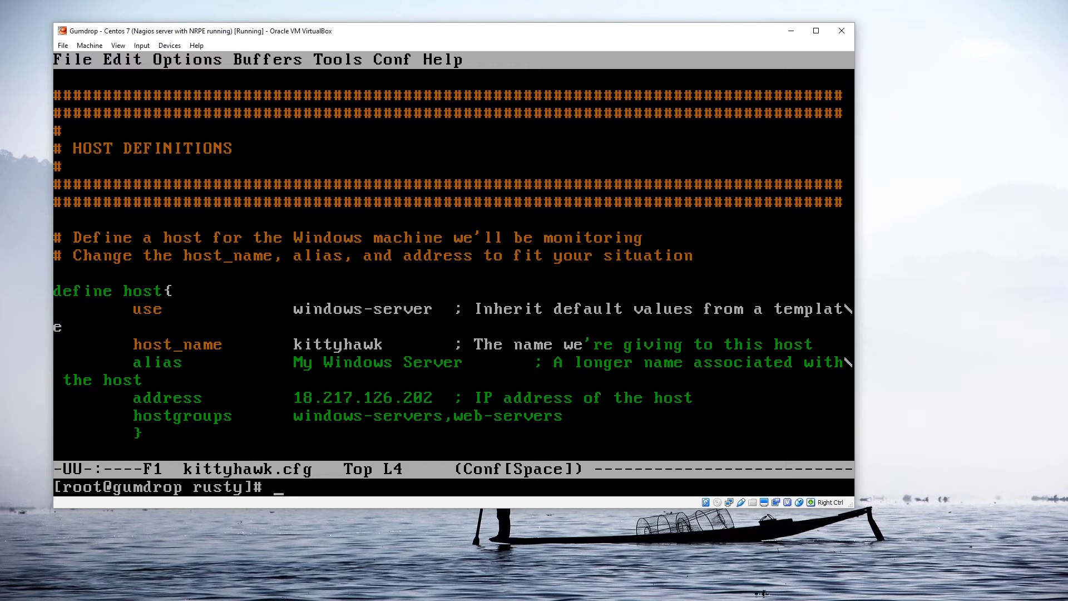
{"action": "type", "text": "emacs /etc/nagi"}
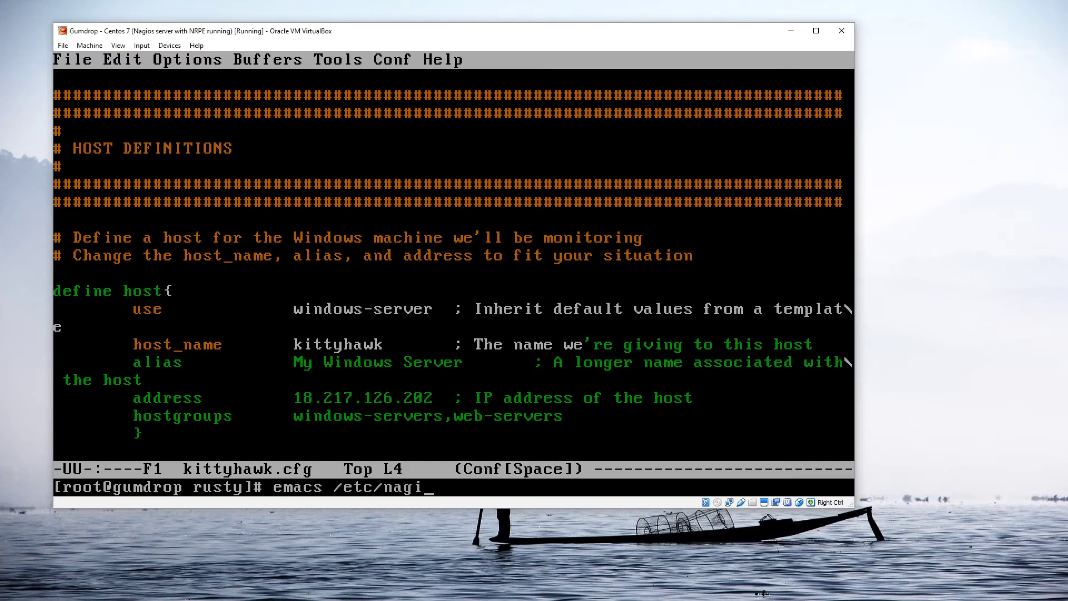
{"action": "type", "text": "os/objects/host"}
{"action": "key", "text": "Tab"}
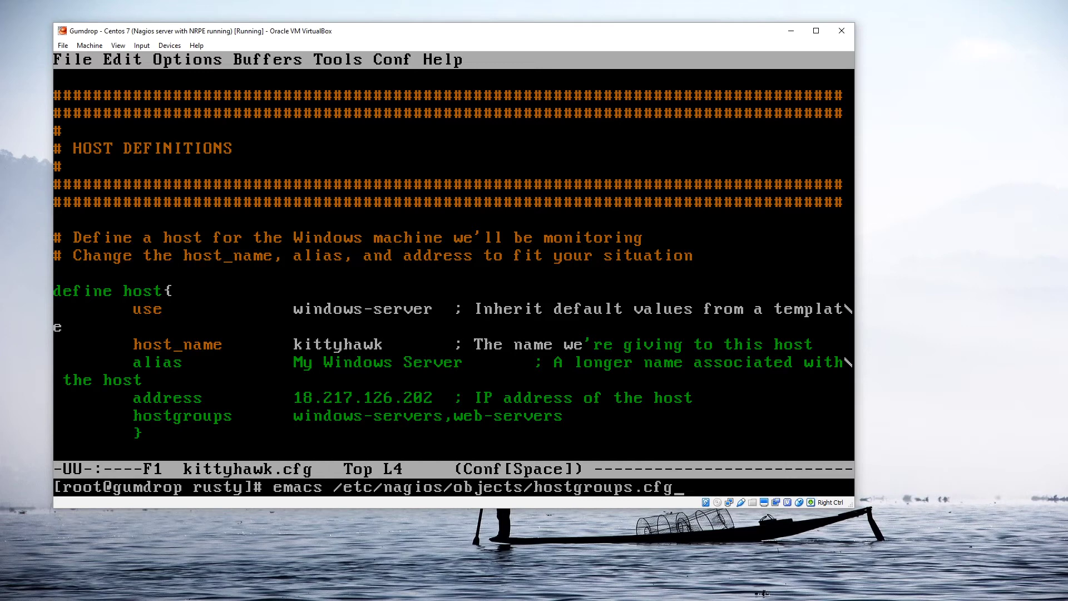
Step: Open hostgroups.cfg and paste a duplicate of the web-servers hostgroup block below it
{"action": "key", "text": "Return"}
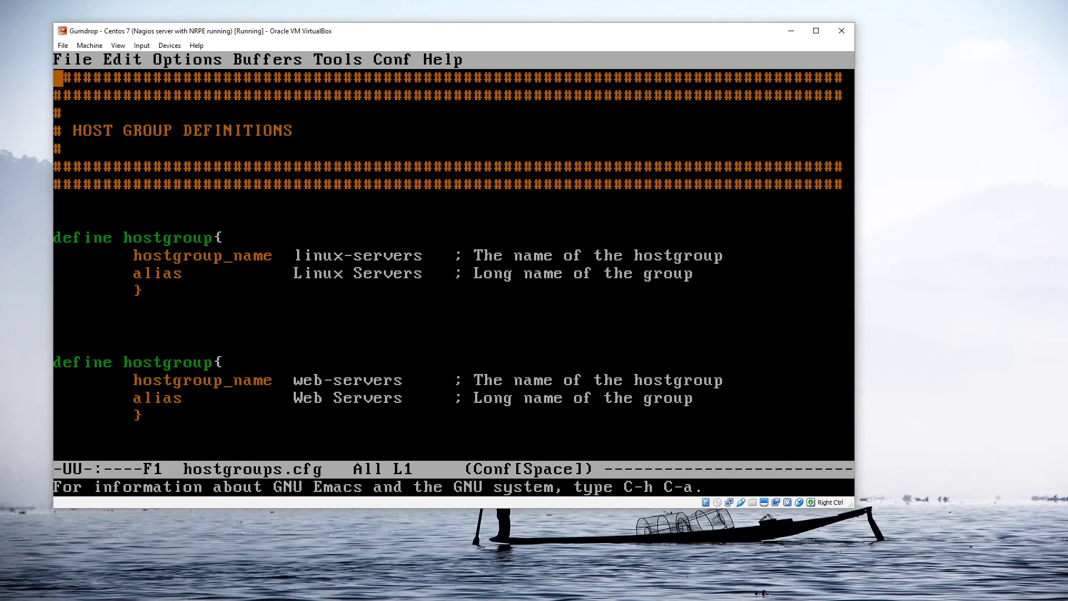
{"action": "key", "text": "Down"}
{"action": "key", "text": "Down"}
{"action": "key", "text": "Down"}
{"action": "key", "text": "Down"}
{"action": "key", "text": "Down"}
{"action": "key", "text": "Down"}
{"action": "key", "text": "Down"}
{"action": "key", "text": "Down"}
{"action": "key", "text": "Down"}
{"action": "key", "text": "Down"}
{"action": "key", "text": "Down"}
{"action": "key", "text": "Down"}
{"action": "key", "text": "Down"}
{"action": "key", "text": "Down"}
{"action": "key", "text": "Down"}
{"action": "key", "text": "Down"}
{"action": "key", "text": "Down"}
{"action": "key", "text": "Down"}
{"action": "key", "text": "Down"}
{"action": "key", "text": "Down"}
{"action": "key", "text": "Down"}
{"action": "key", "text": "Down"}
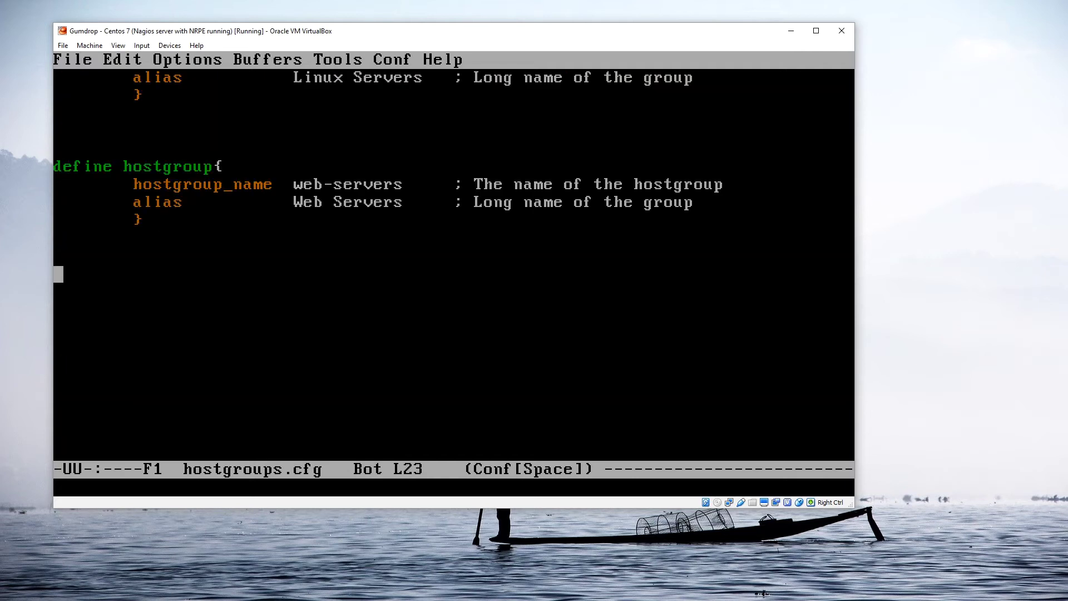
{"action": "key", "text": "Up"}
{"action": "key", "text": "Up"}
{"action": "key", "text": "Up"}
{"action": "key", "text": "Up"}
{"action": "key", "text": "Up"}
{"action": "key", "text": "Up"}
{"action": "key", "text": "ctrl+space"}
{"action": "key", "text": "Down"}
{"action": "key", "text": "Down"}
{"action": "key", "text": "Down"}
{"action": "key", "text": "Down"}
{"action": "key", "text": "Down"}
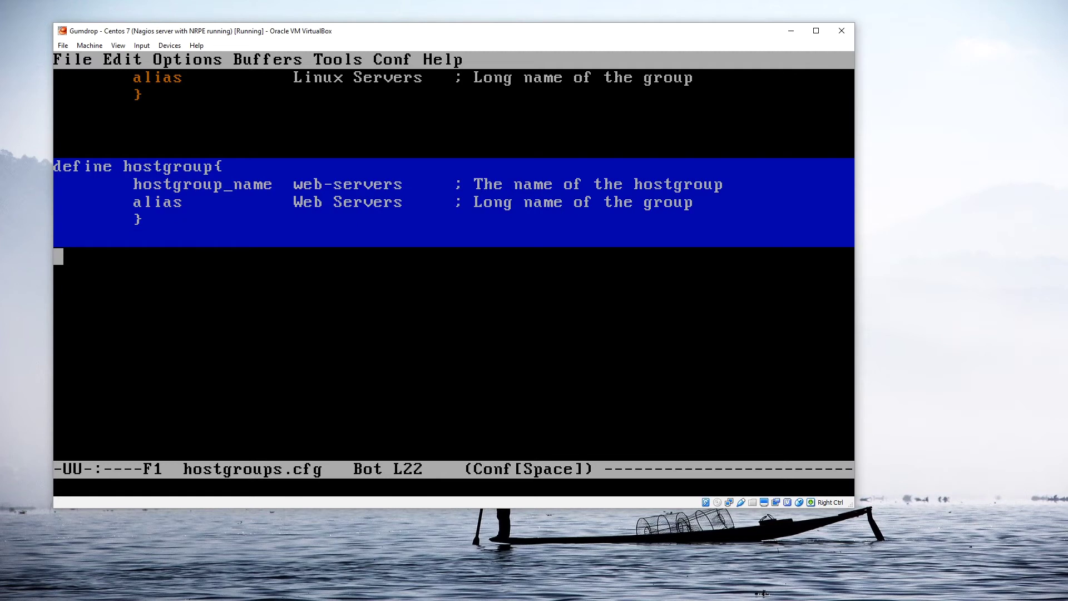
{"action": "key", "text": "alt+w"}
{"action": "key", "text": "Return"}
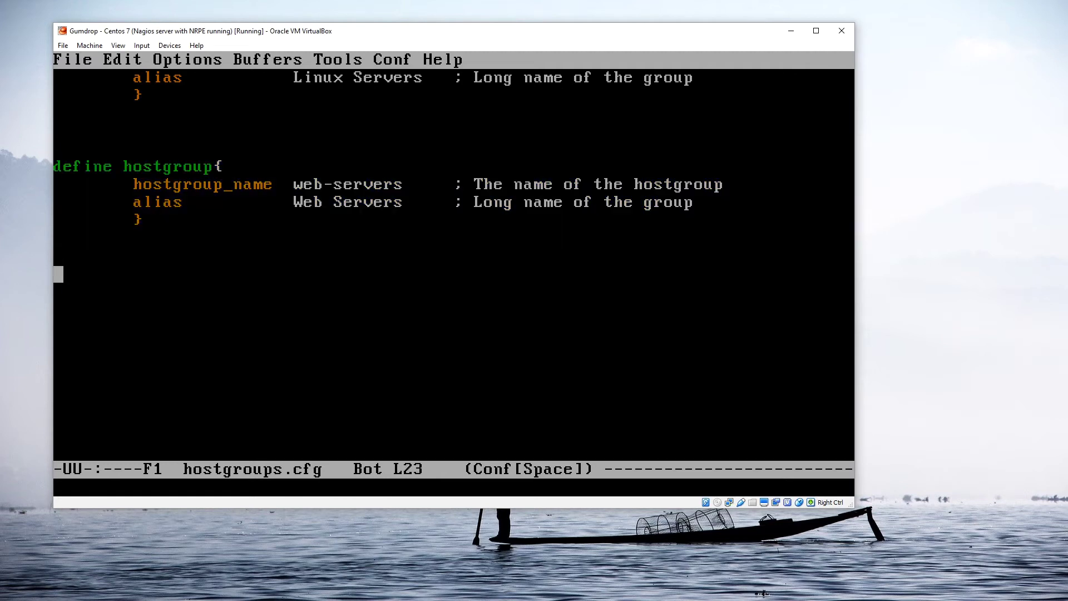
{"action": "key", "text": "ctrl+y"}
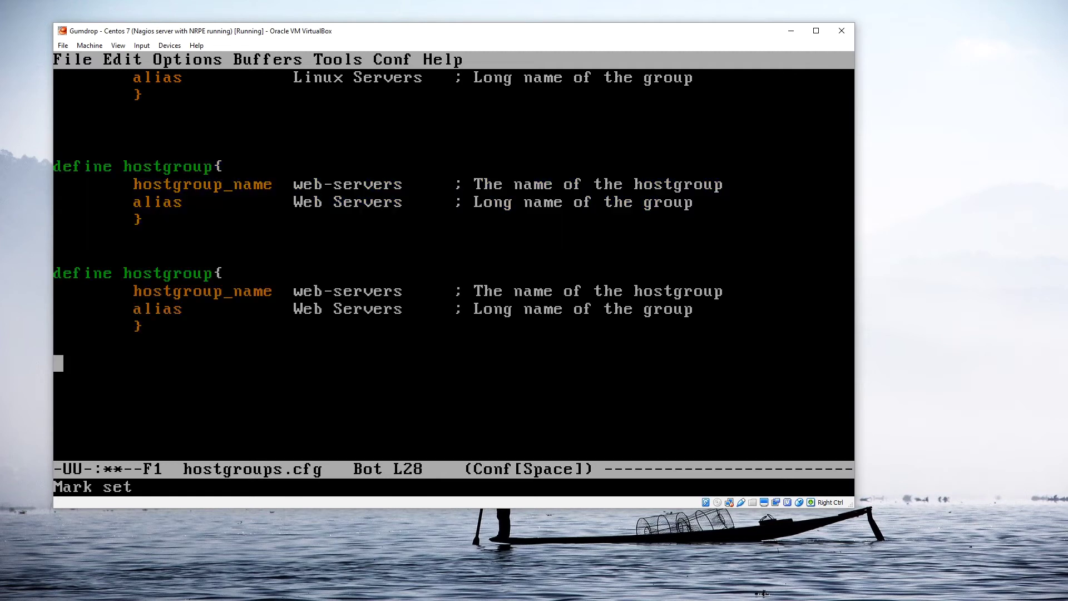
Step: Rename the copied block to hostgroup_name windows-servers with alias Windows Servers
{"action": "key", "text": "Up"}
{"action": "key", "text": "Up"}
{"action": "key", "text": "Up"}
{"action": "key", "text": "Up"}
{"action": "key", "text": "Right"}
{"action": "key", "text": "alt+f"}
{"action": "key", "text": "Right"}
{"action": "key", "text": "Right"}
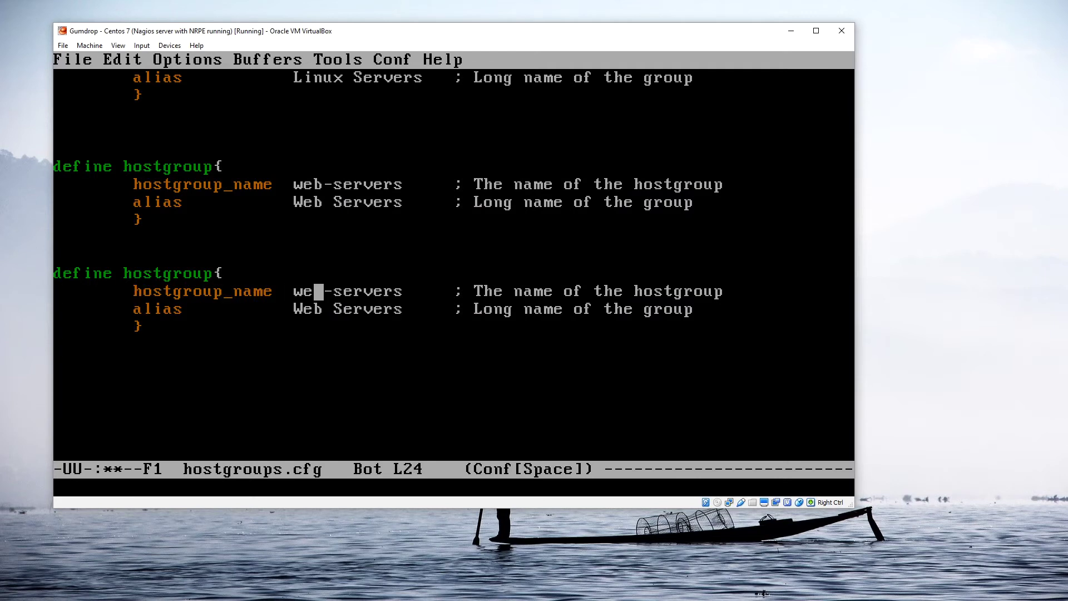
{"action": "key", "text": "BackSpace"}
{"action": "key", "text": "BackSpace"}
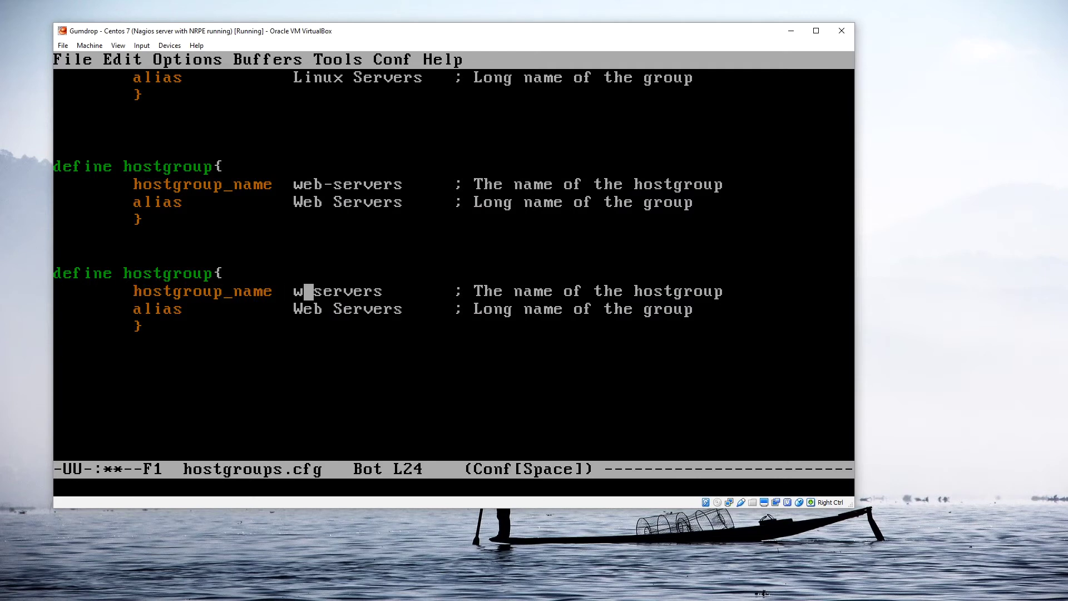
{"action": "type", "text": "indows"}
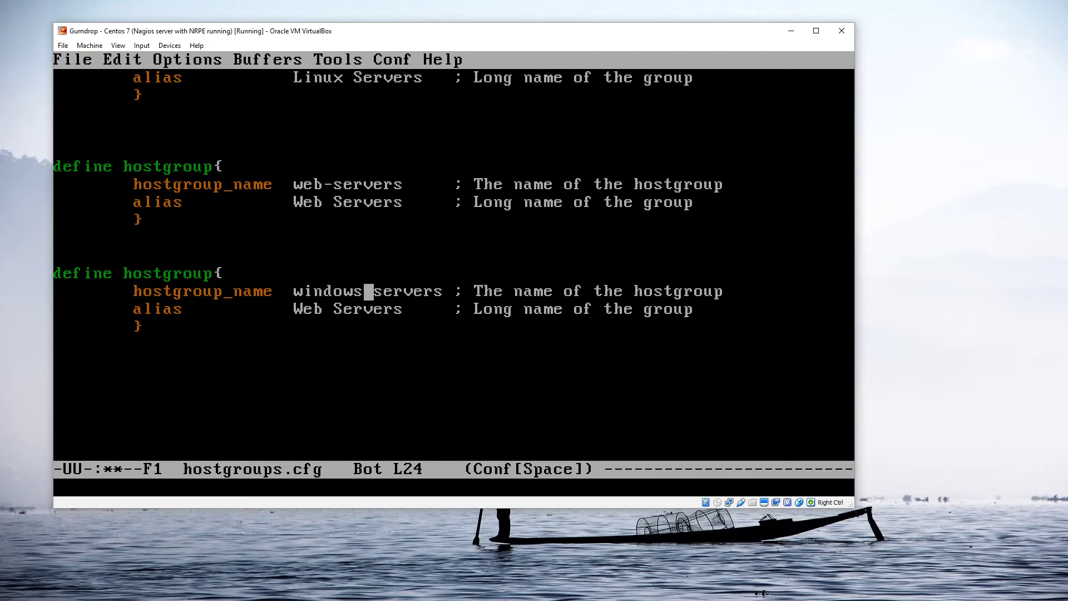
{"action": "key", "text": "Down"}
{"action": "key", "text": "Left"}
{"action": "key", "text": "Left"}
{"action": "key", "text": "Left"}
{"action": "key", "text": "Left"}
{"action": "key", "text": "BackSpace"}
{"action": "key", "text": "BackSpace"}
{"action": "type", "text": "indows"}
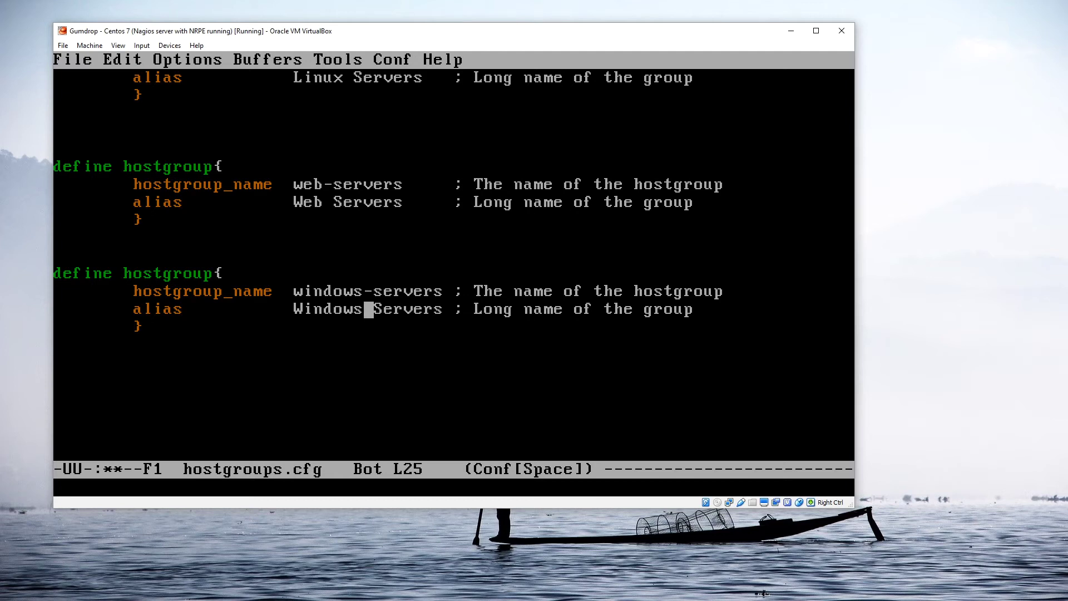
Step: Save hostgroups.cfg and exit Emacs to the shell
{"action": "key", "text": "ctrl+x"}
{"action": "key", "text": "ctrl+s"}
{"action": "key", "text": "ctrl+x"}
{"action": "key", "text": "ctrl+c"}
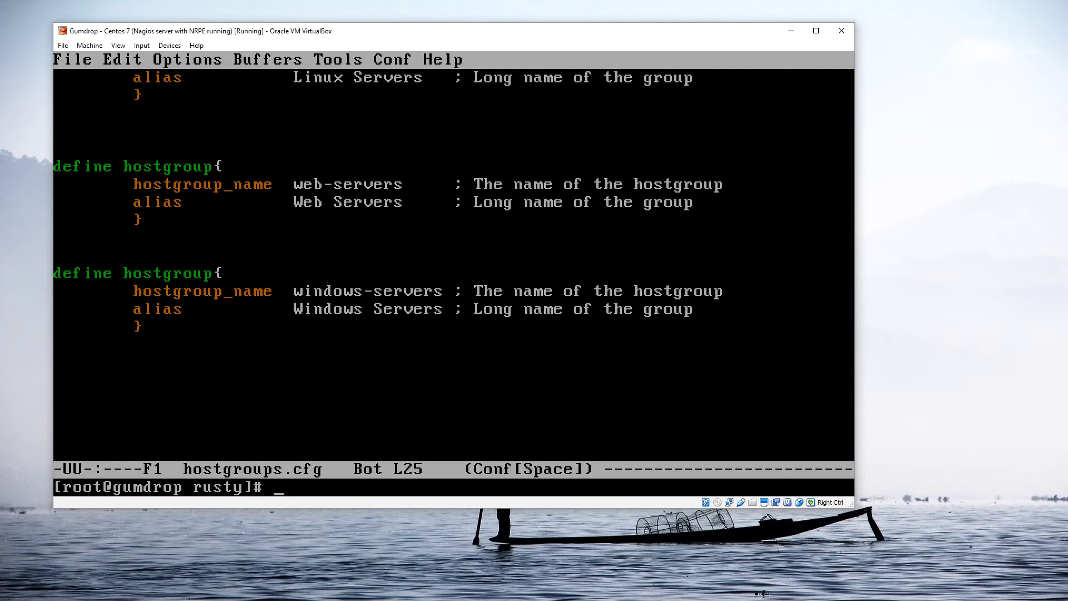
Step: Verify /etc/nagios/nagios.cfg with nagios -v, restart the nagios service, and switch to its web interface
{"action": "type", "text": "/usr/local/nagios/bin/nagios -v /etc/nagios/nagios.cfg"}
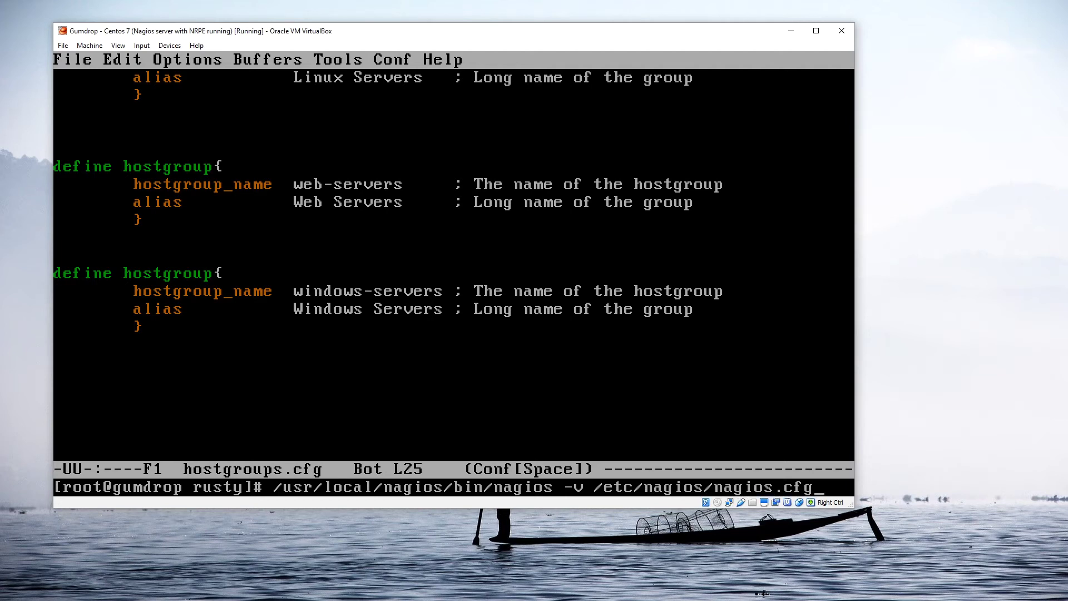
{"action": "key", "text": "Return"}
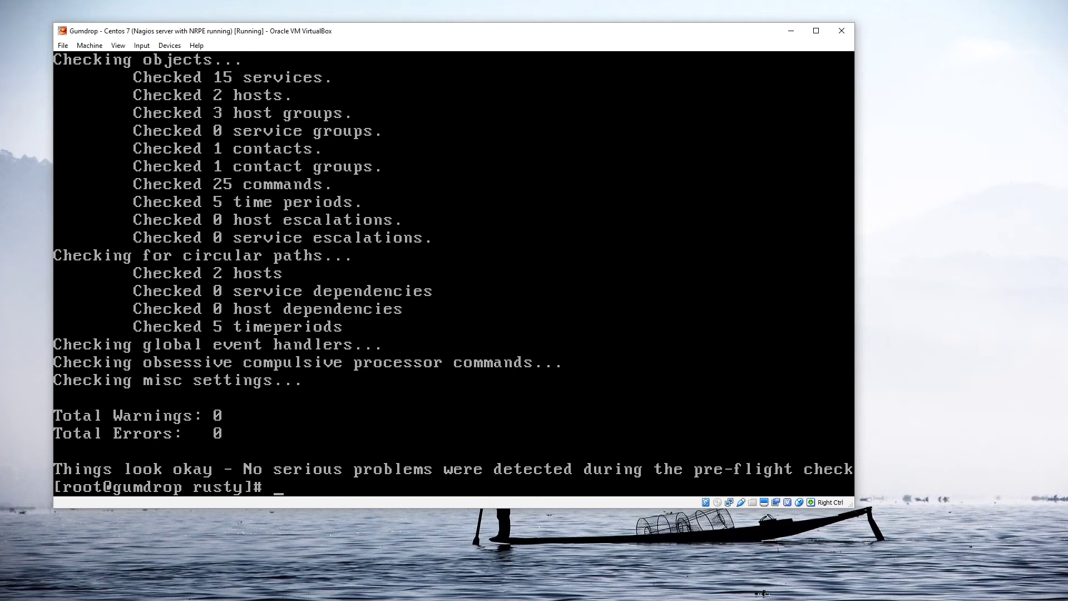
{"action": "type", "text": "systemctl restart nagios"}
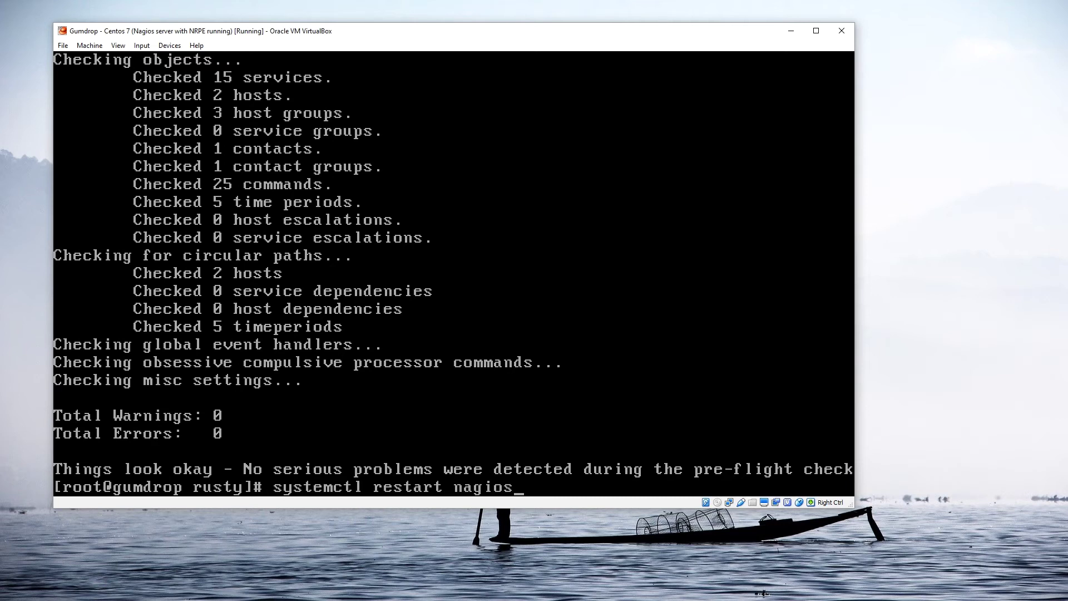
{"action": "key", "text": "Return"}
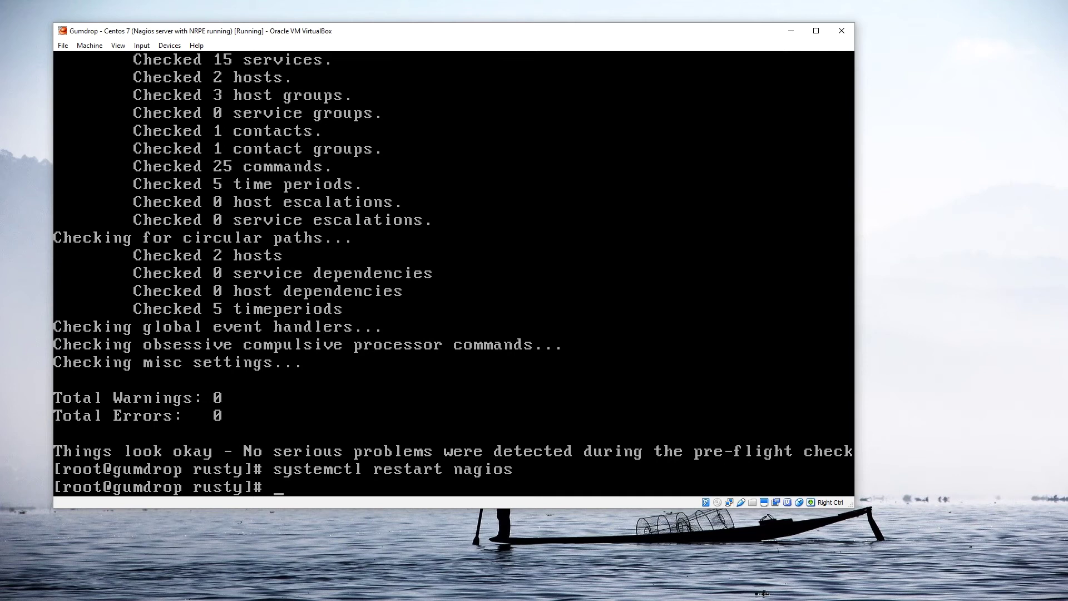
{"action": "key", "text": "alt+Tab"}
Step: Open the Host Groups overview in the Nagios web interface
{"action": "left_click_drag", "start_coordinate": [512, 33], "coordinate": [512, 33]}
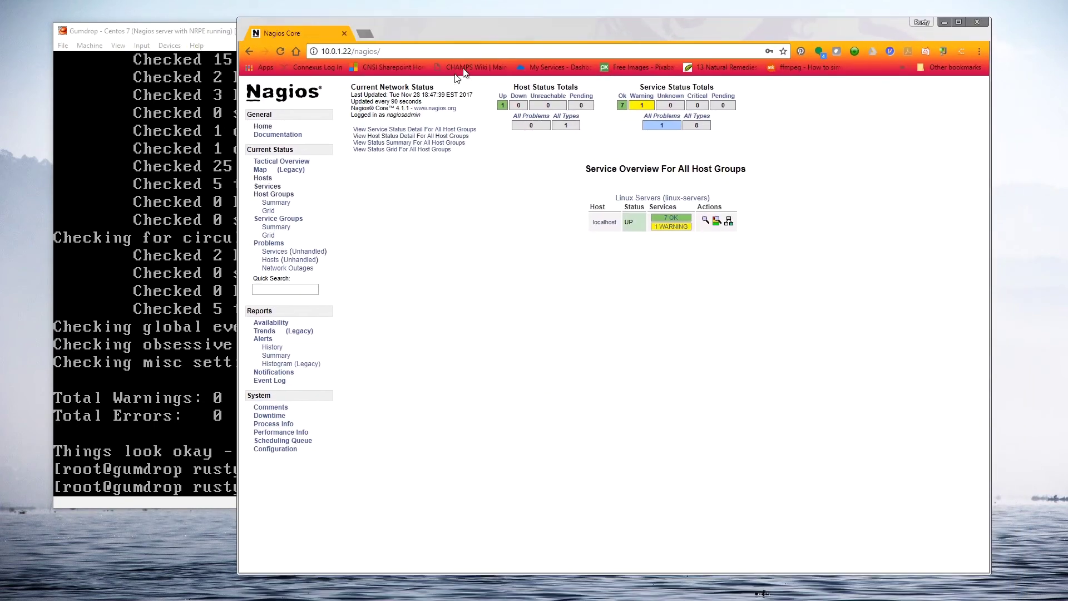
{"action": "left_click", "coordinate": [261, 199]}
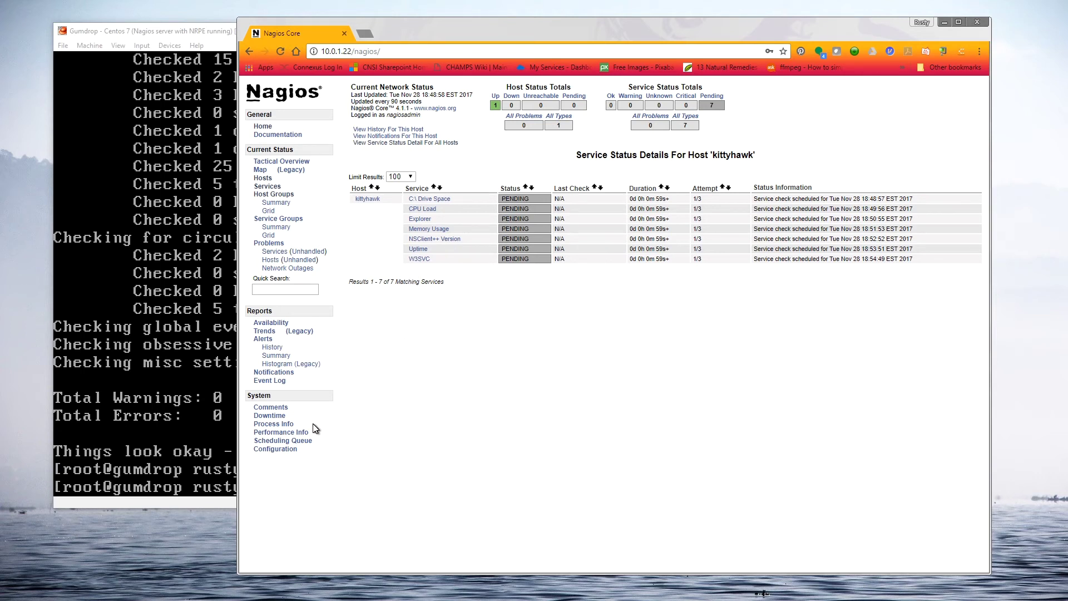
Step: Review the Scheduling Queue, then return to the Host Groups overview
{"action": "left_click", "coordinate": [275, 444]}
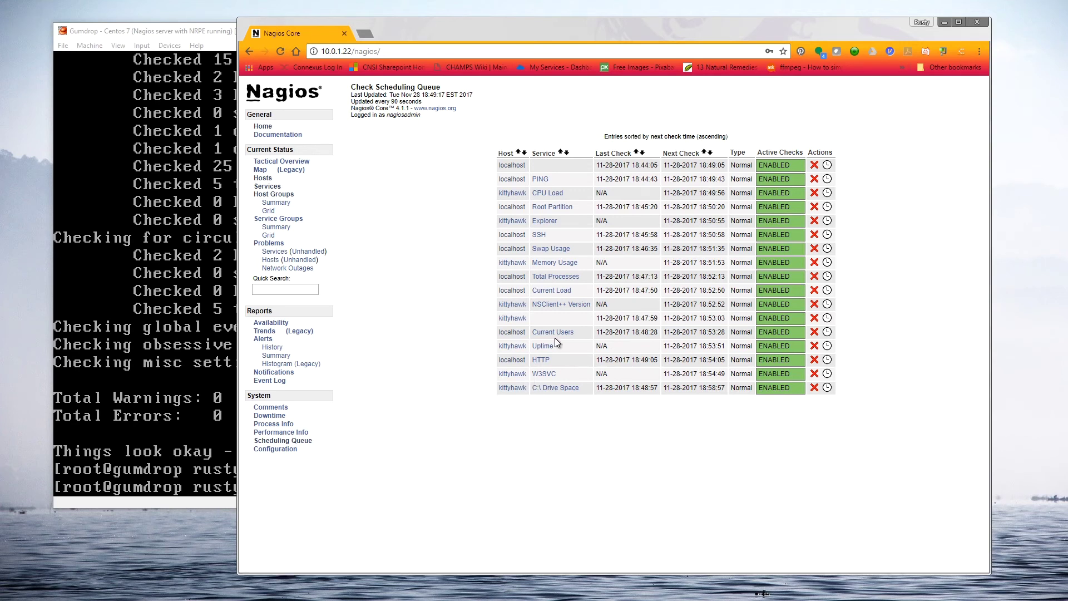
{"action": "left_click", "coordinate": [266, 197]}
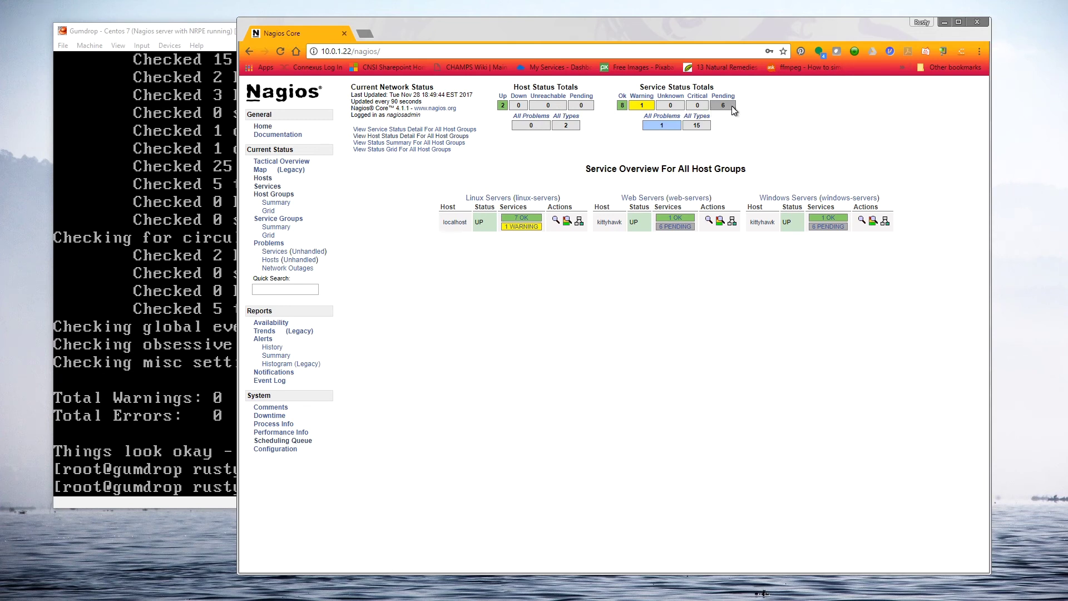
Step: Open the kittyhawk host's Service Status Details from the host group overview
{"action": "left_click", "coordinate": [608, 222]}
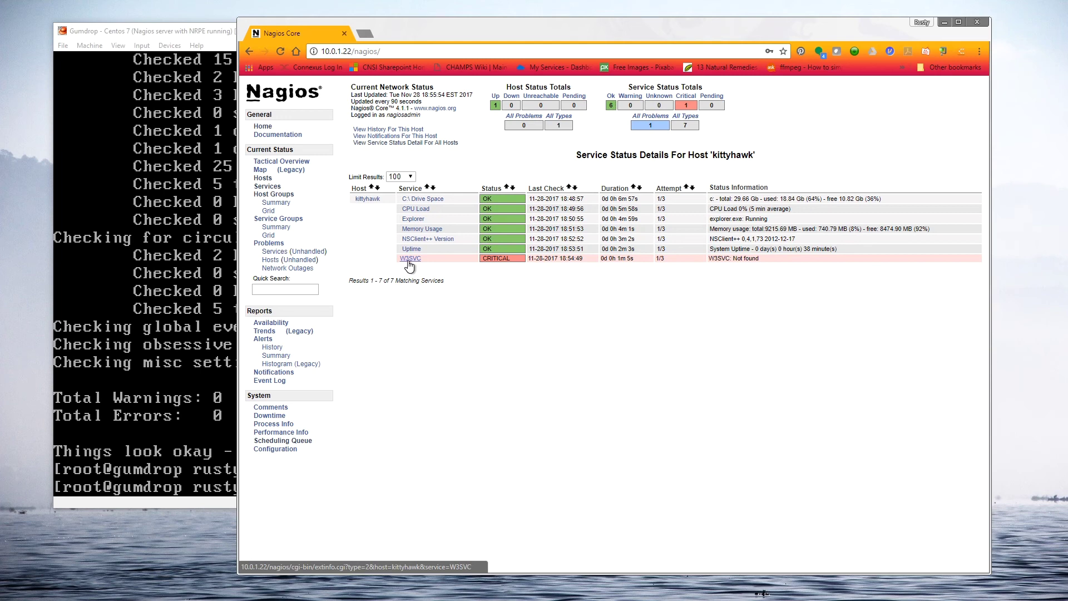
Step: Check the critical W3SVC service and the localhost services, then return to the Host Groups overview showing kittyhawk
{"action": "left_click", "coordinate": [412, 259]}
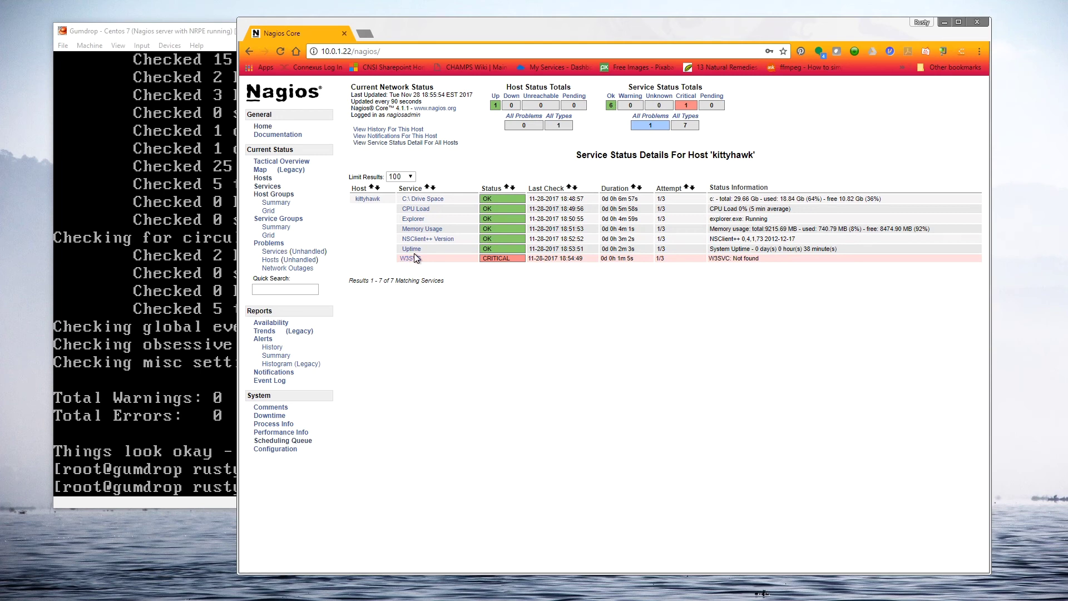
{"action": "left_click", "coordinate": [276, 202]}
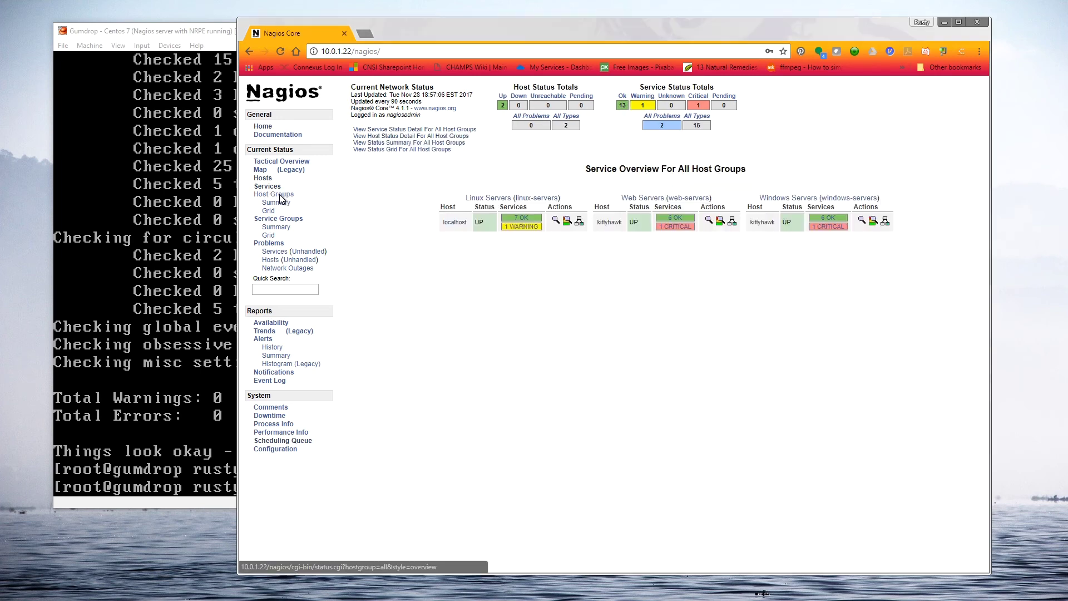
{"action": "left_click", "coordinate": [450, 223]}
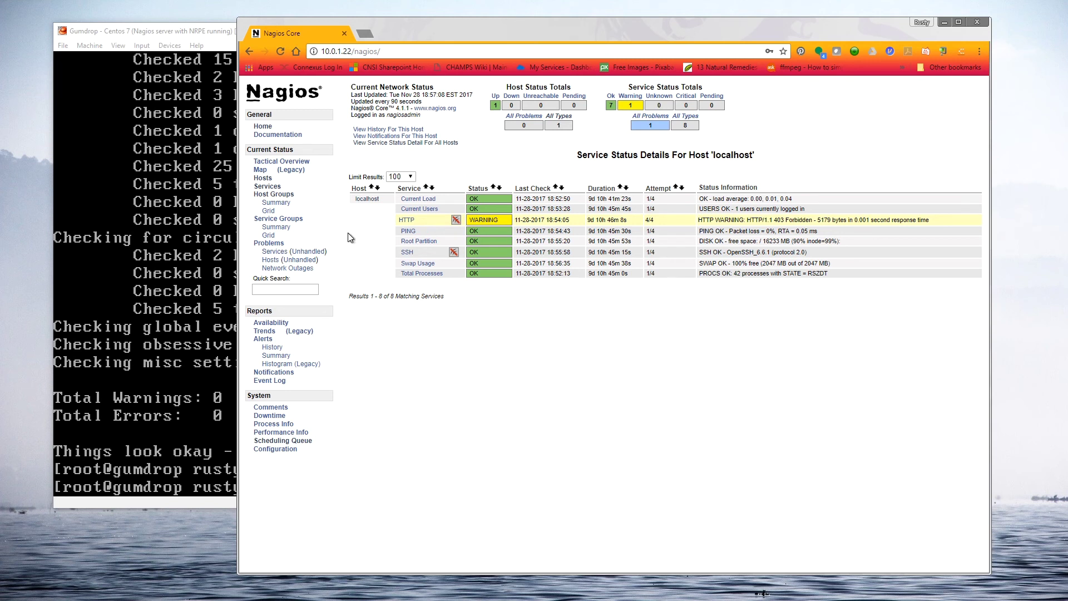
{"action": "left_click", "coordinate": [278, 195]}
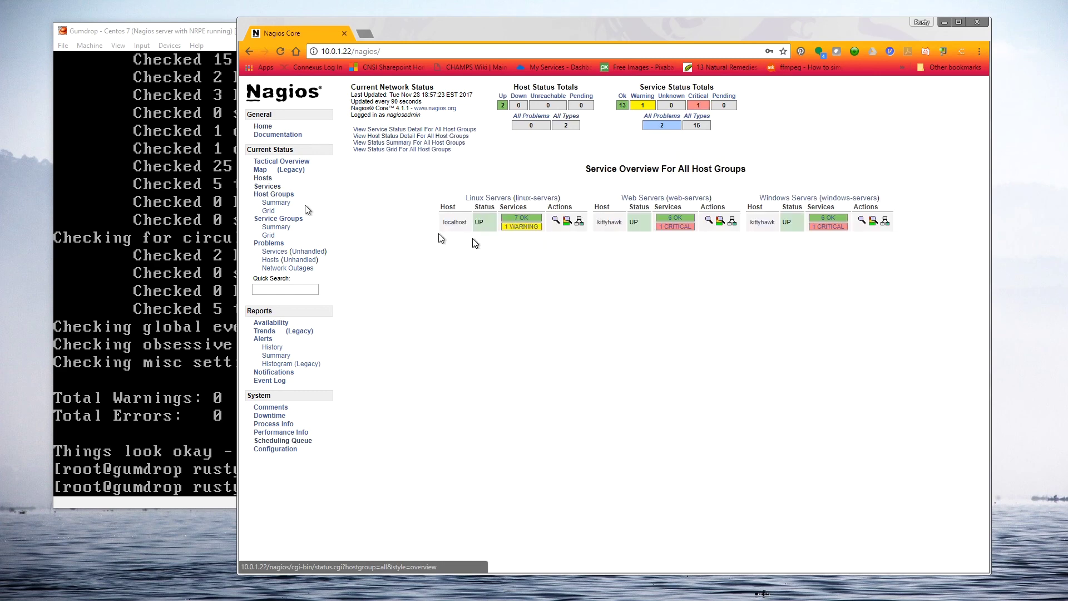